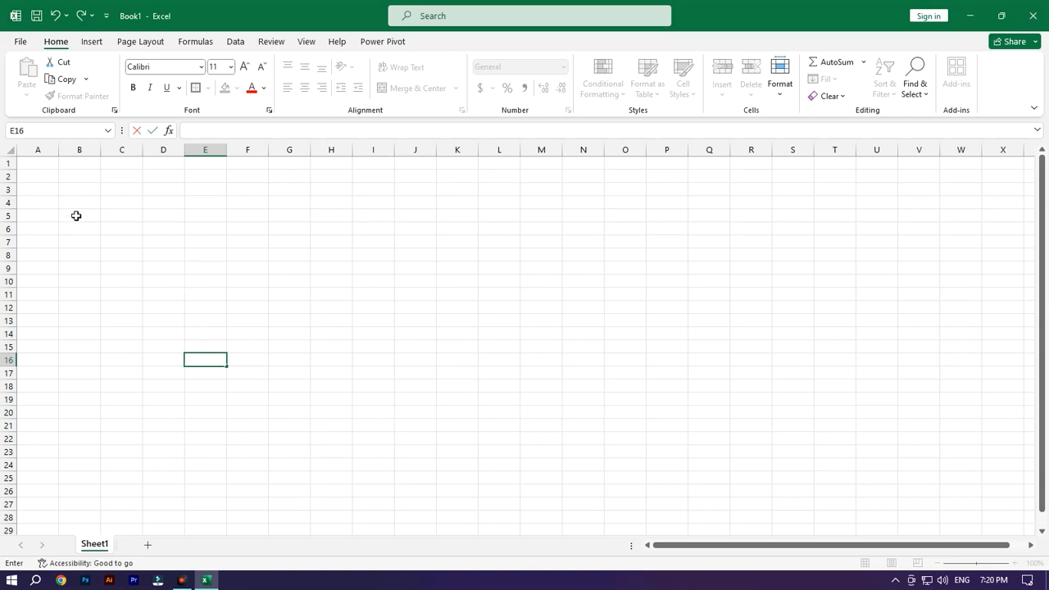
- Enter 2 in cell B5, X in C5 and 1 in D5
click(77, 217)
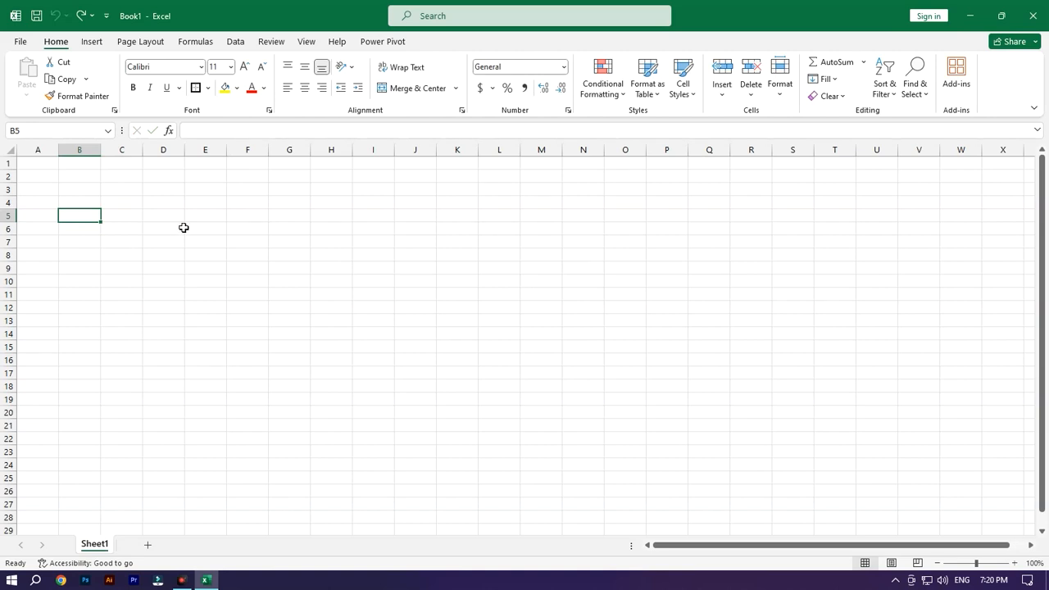
text(2)
key(Tab)
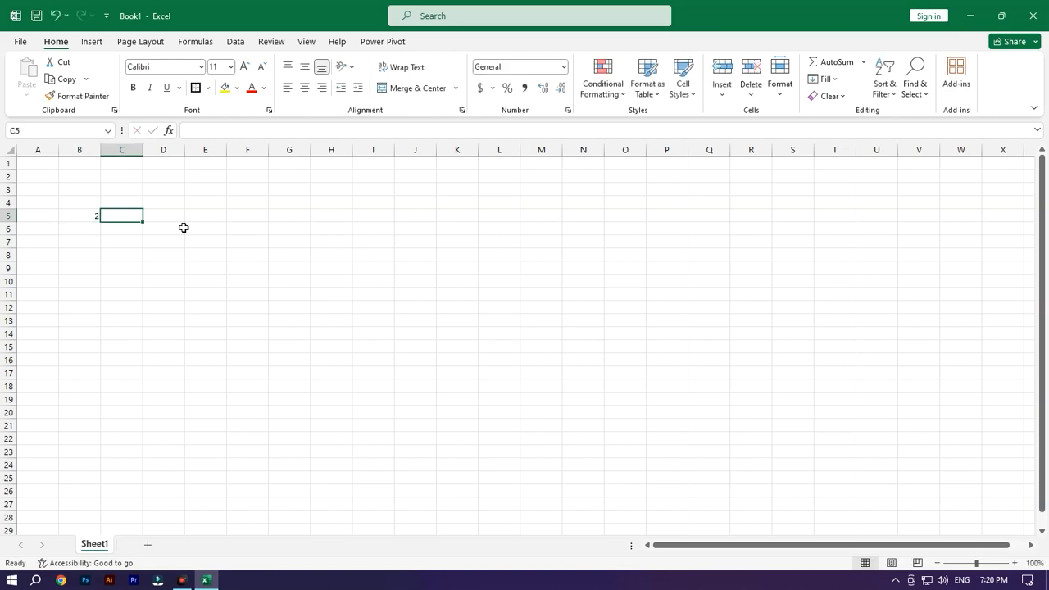
text(X)
key(Tab)
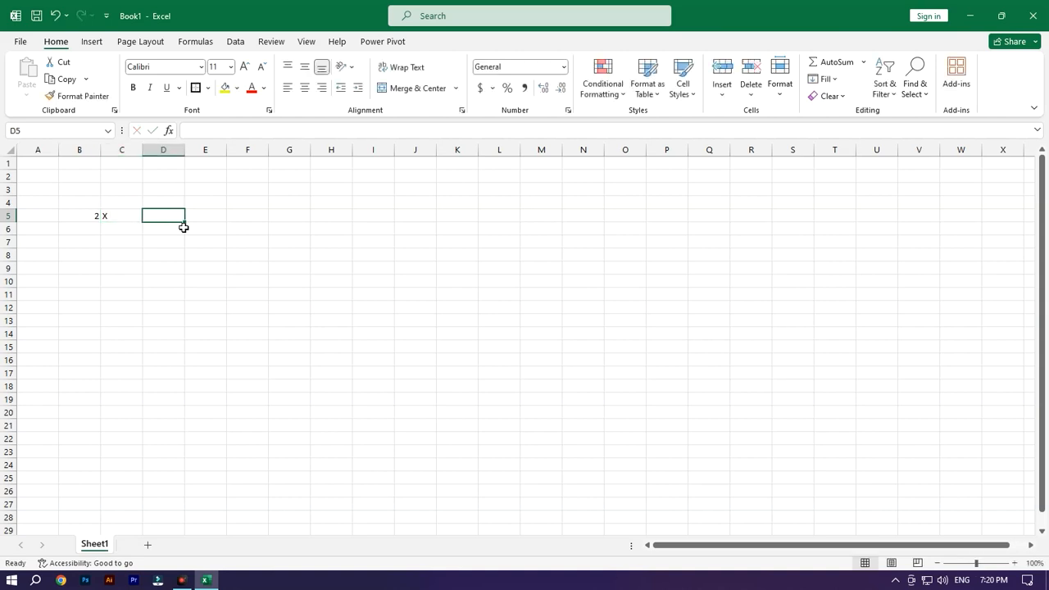
text(1)
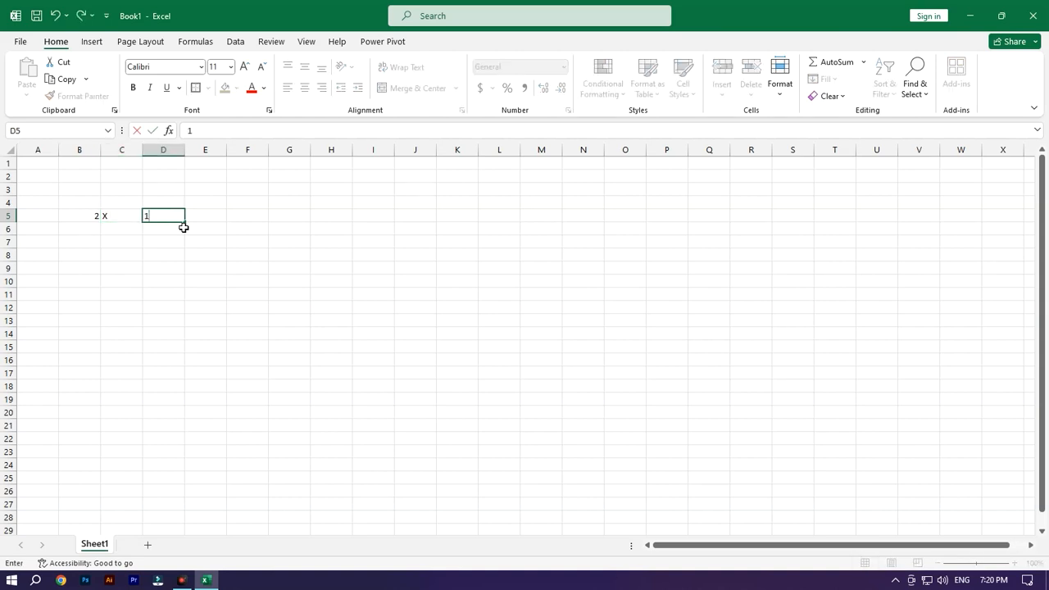
key(Tab)
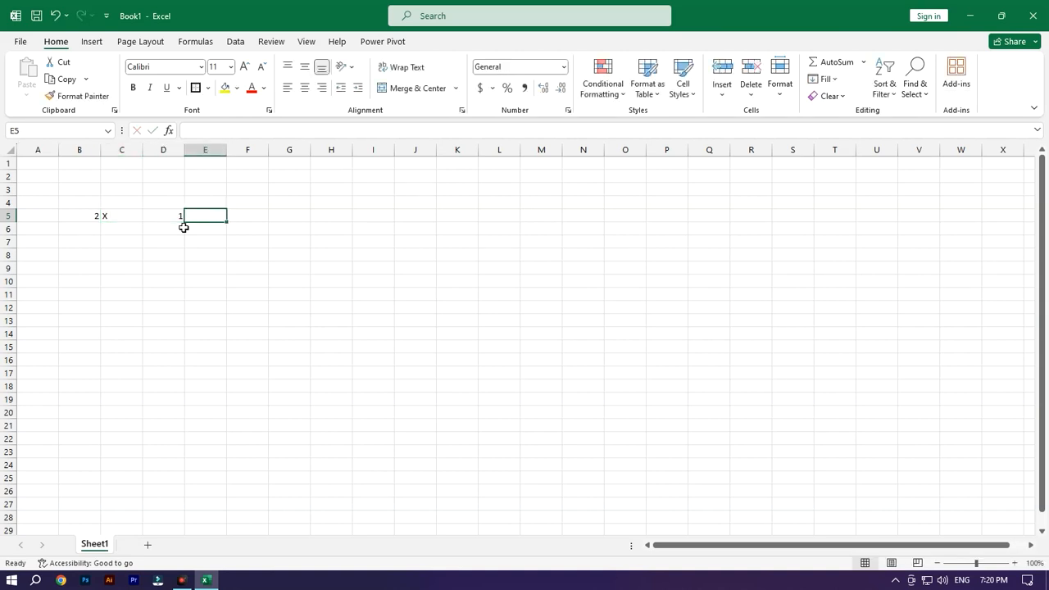
key(Left)
key(Left)
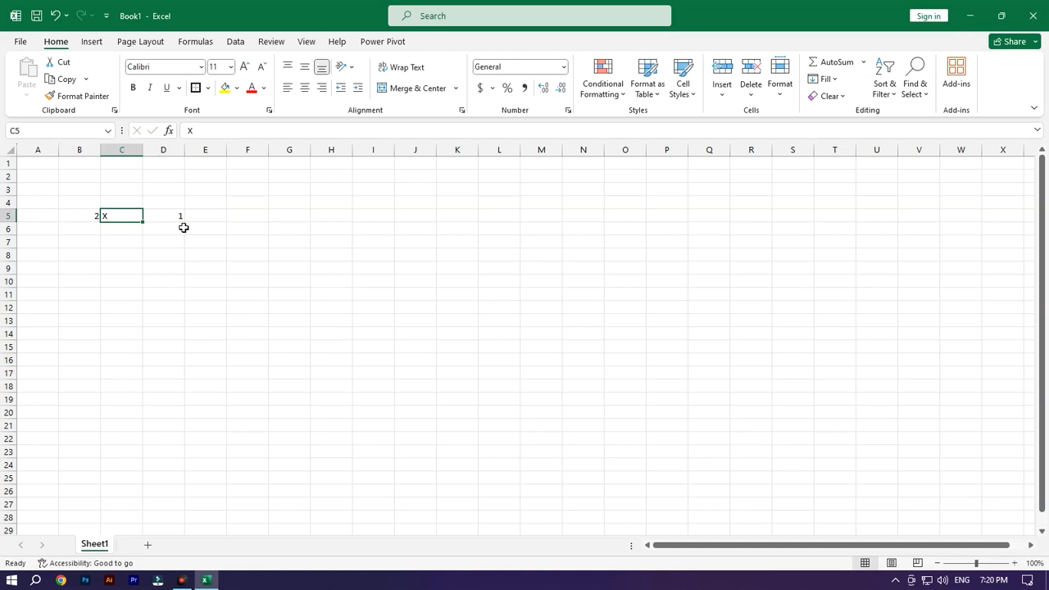
- Complete the sample multiplication in row 5 with an equals sign in E5 and 2 in F5
click(201, 216)
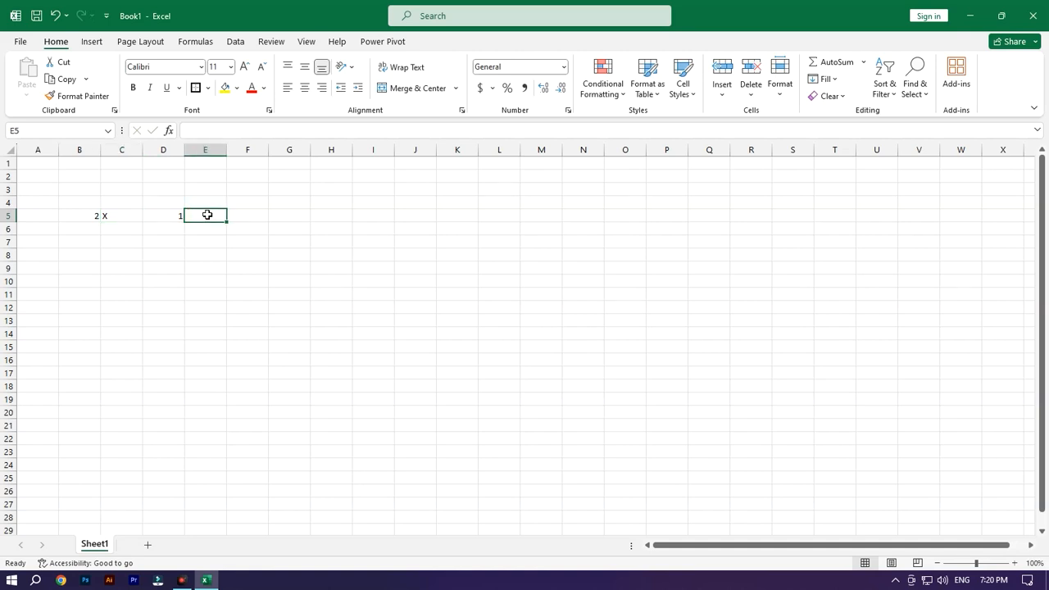
text(=)
key(Return)
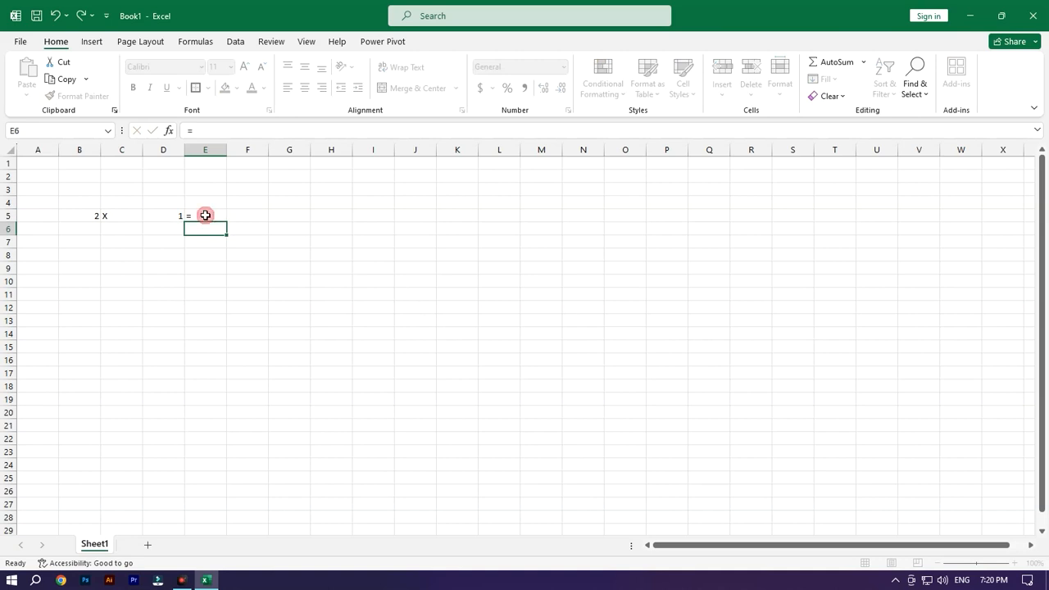
key(Up)
key(Up)
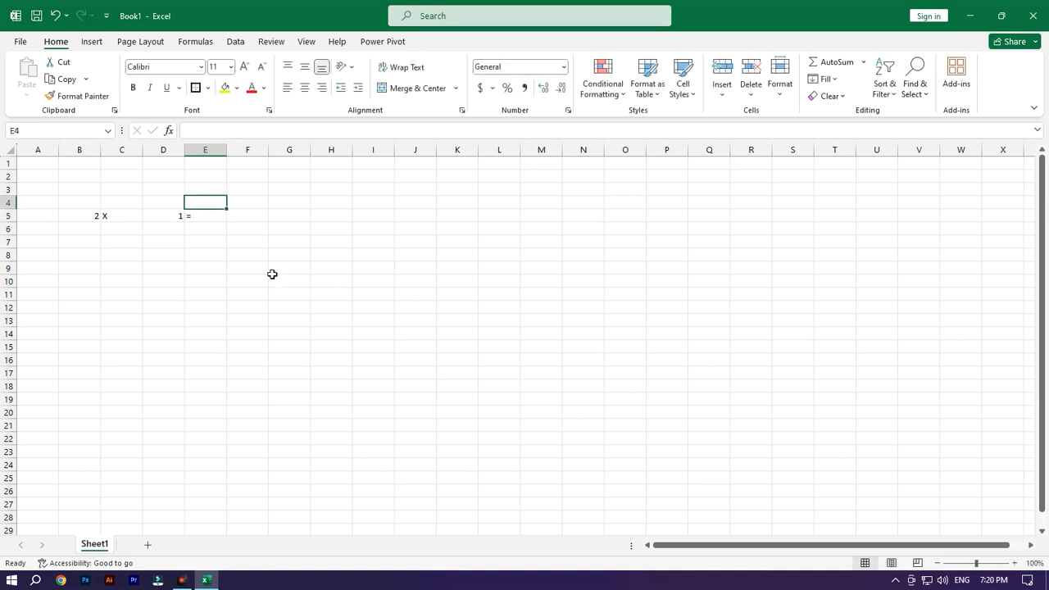
key(Down)
click(253, 216)
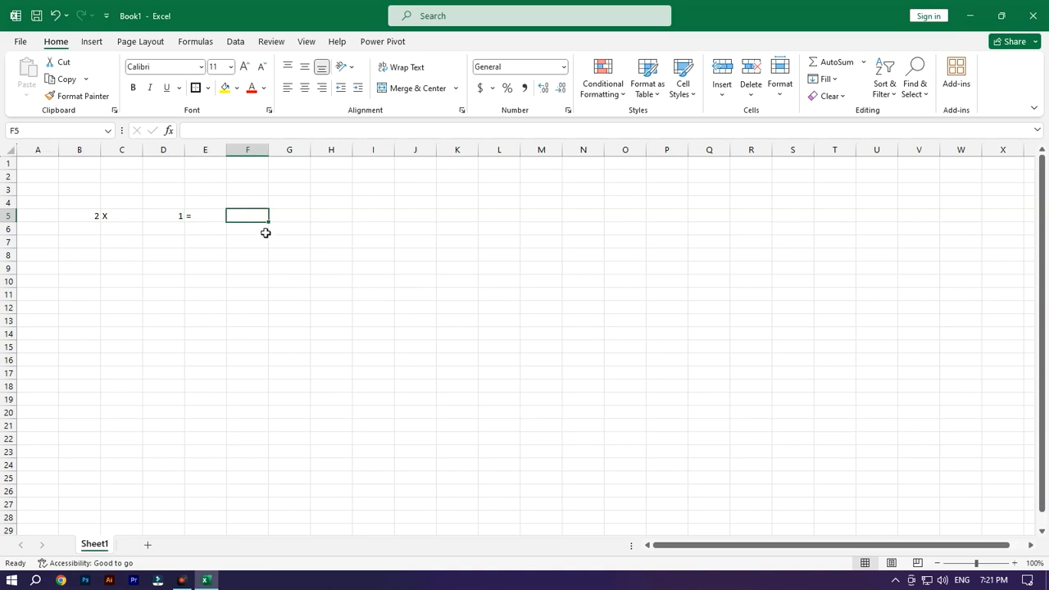
text(2)
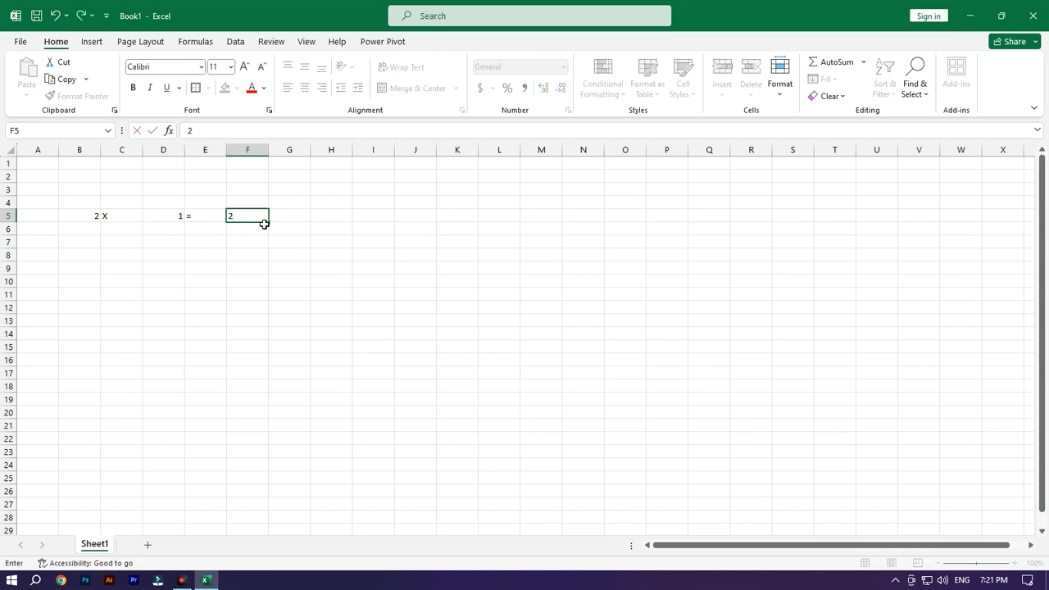
click(196, 229)
click(92, 226)
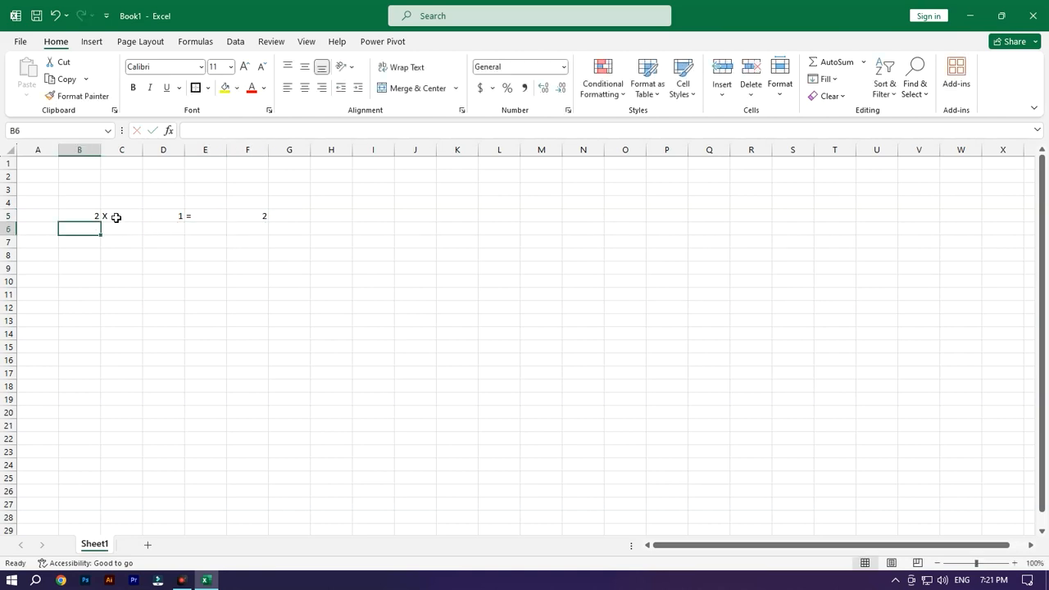
- Clear the sample multiplication from cells B5:F5
drag(72, 215, 251, 223)
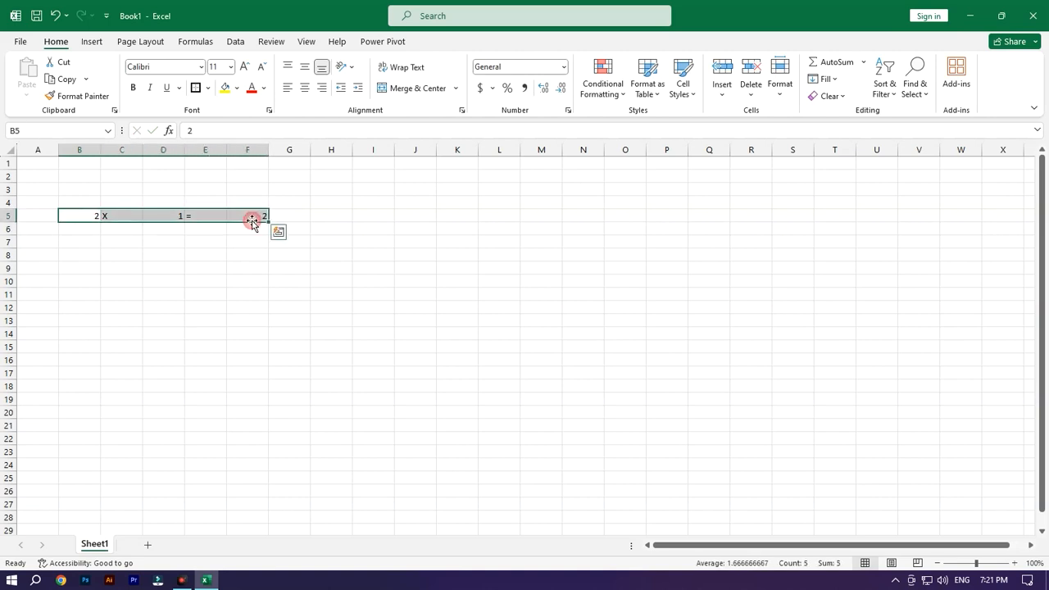
key(Delete)
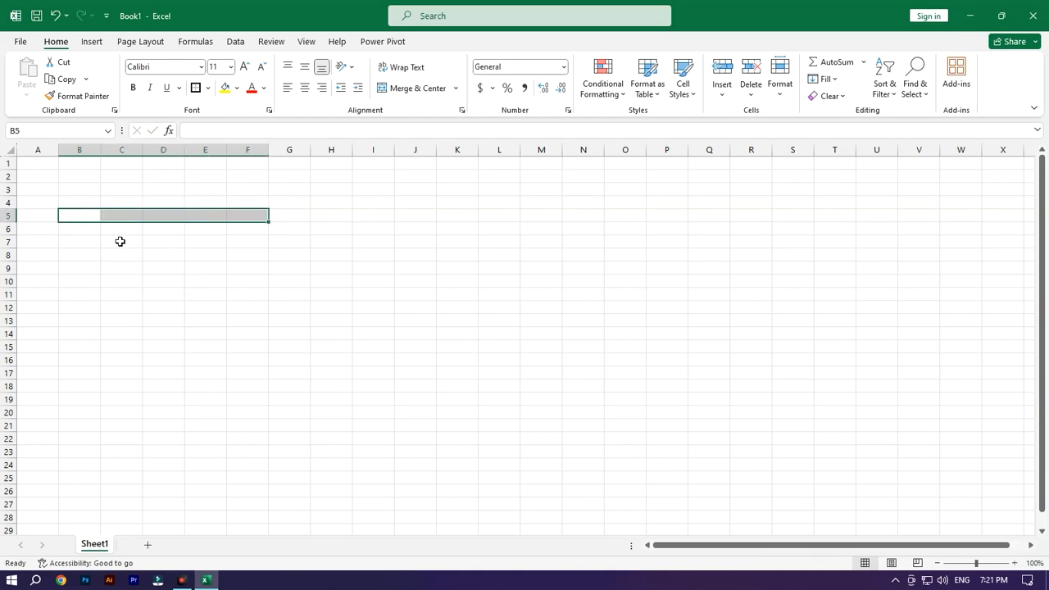
- Apply All Borders to the cell range B5:F14
drag(82, 216, 238, 218)
drag(237, 218, 224, 328)
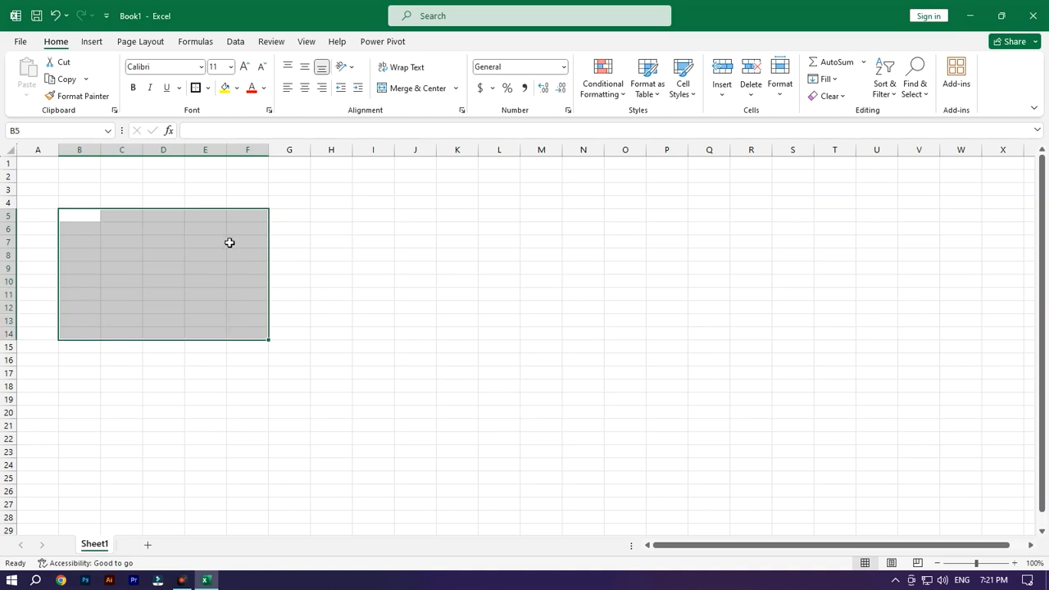
click(208, 88)
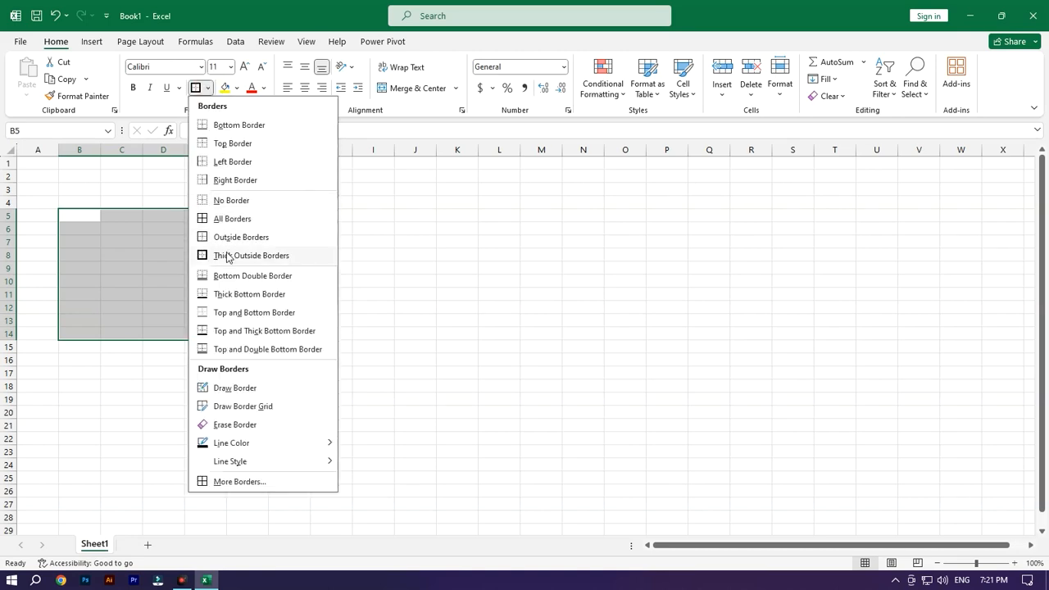
click(227, 218)
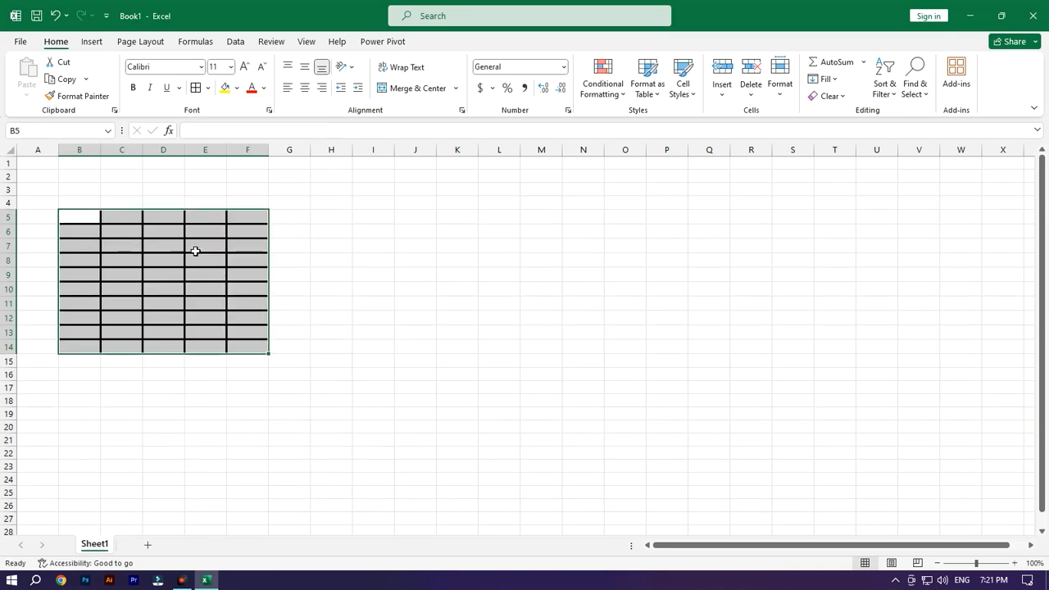
click(171, 264)
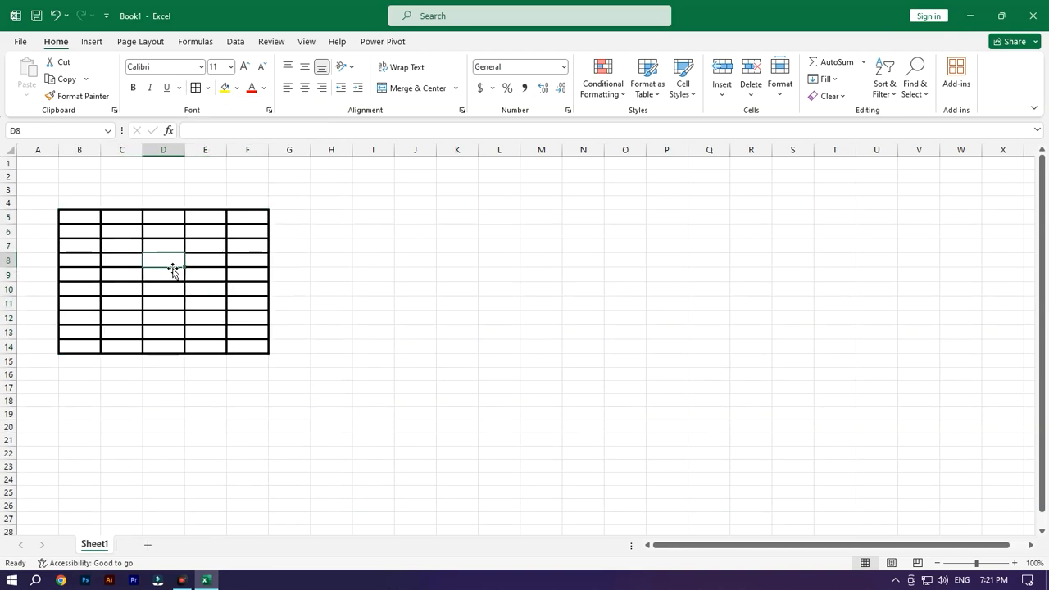
- Narrow columns B through F of the bordered grid
drag(82, 217, 239, 345)
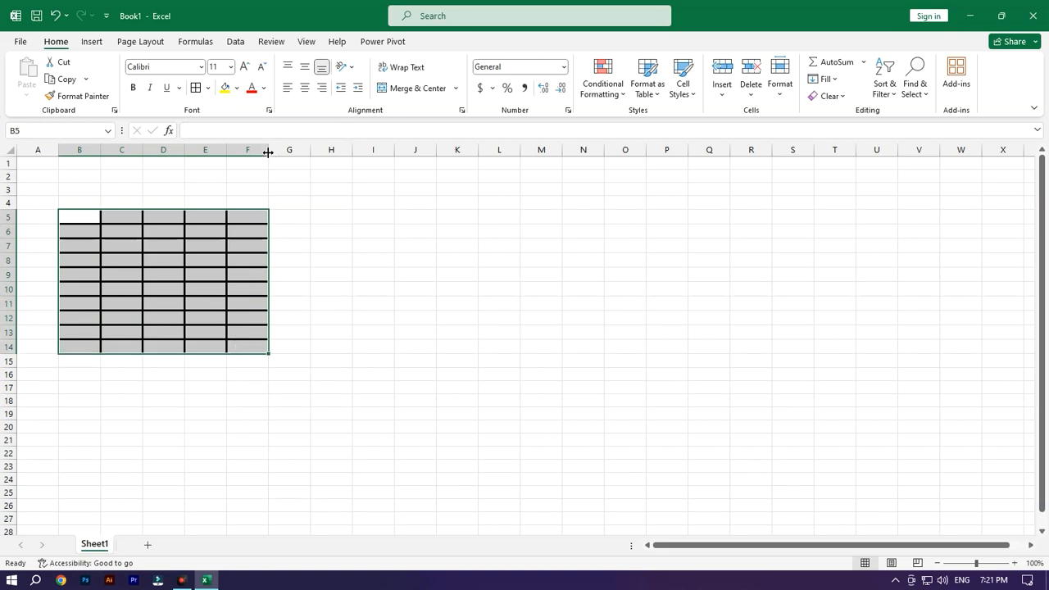
drag(268, 152, 263, 153)
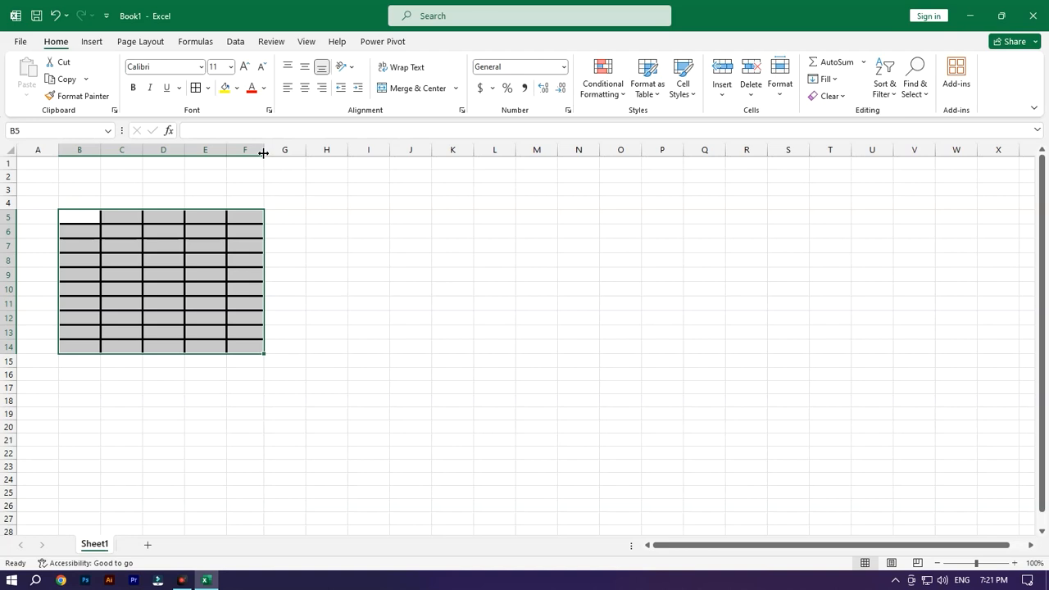
key(ctrl+z)
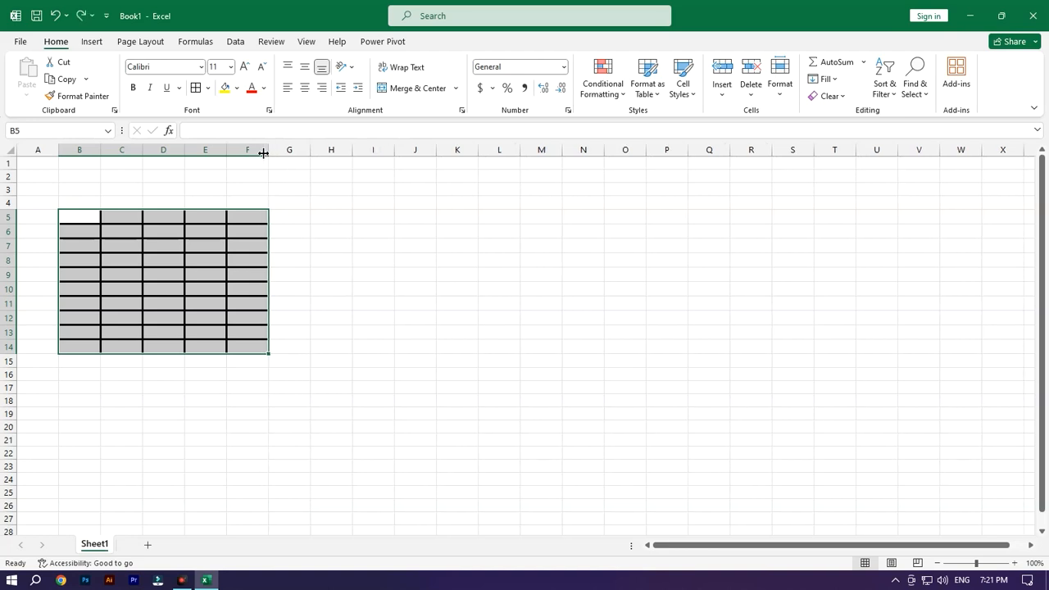
drag(269, 151, 91, 150)
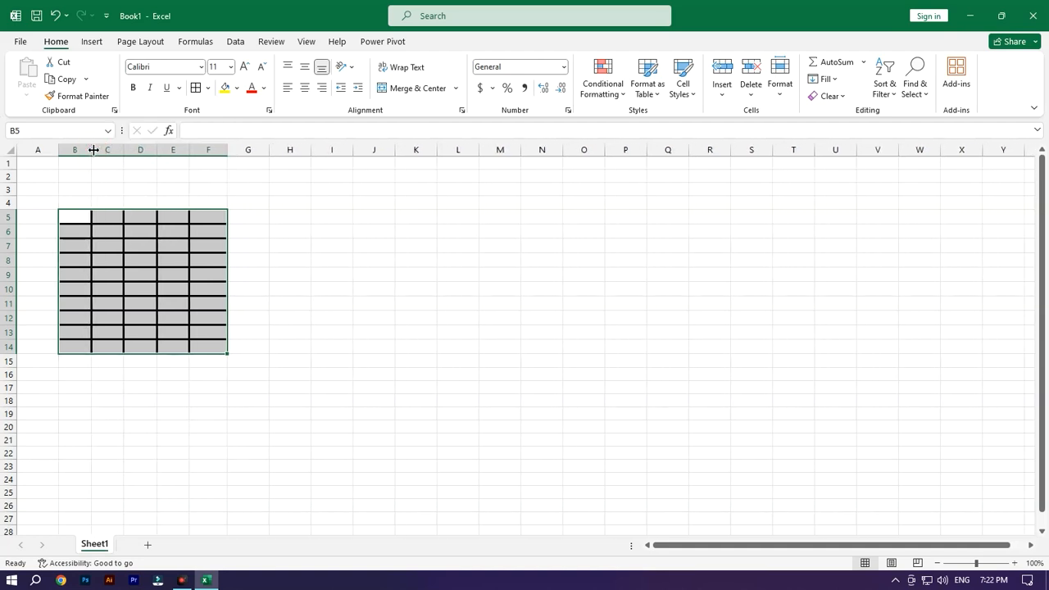
- Enter X in cells C5 to C9 and fill it down through C14
click(107, 219)
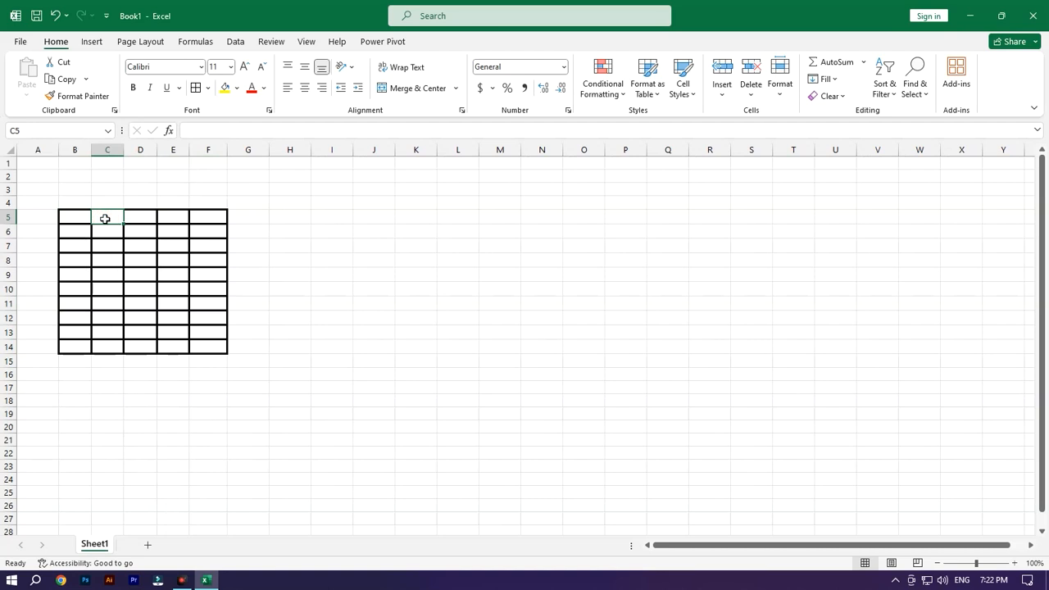
text(X)
key(Return)
text(X)
key(Return)
text(X)
key(Return)
text(X)
key(Down)
text(X)
key(Up)
key(Down)
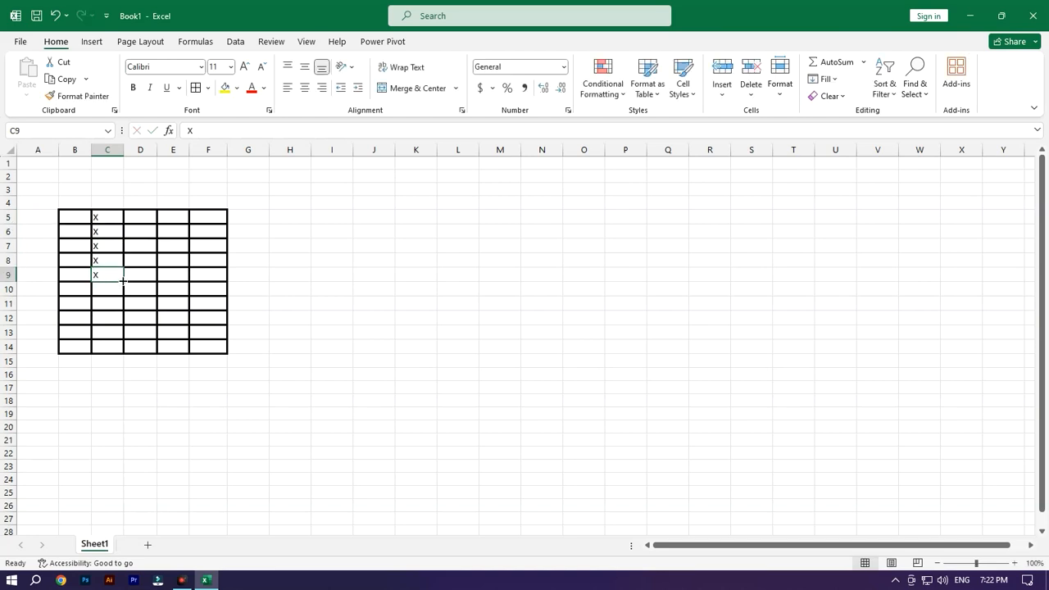
drag(123, 282, 119, 350)
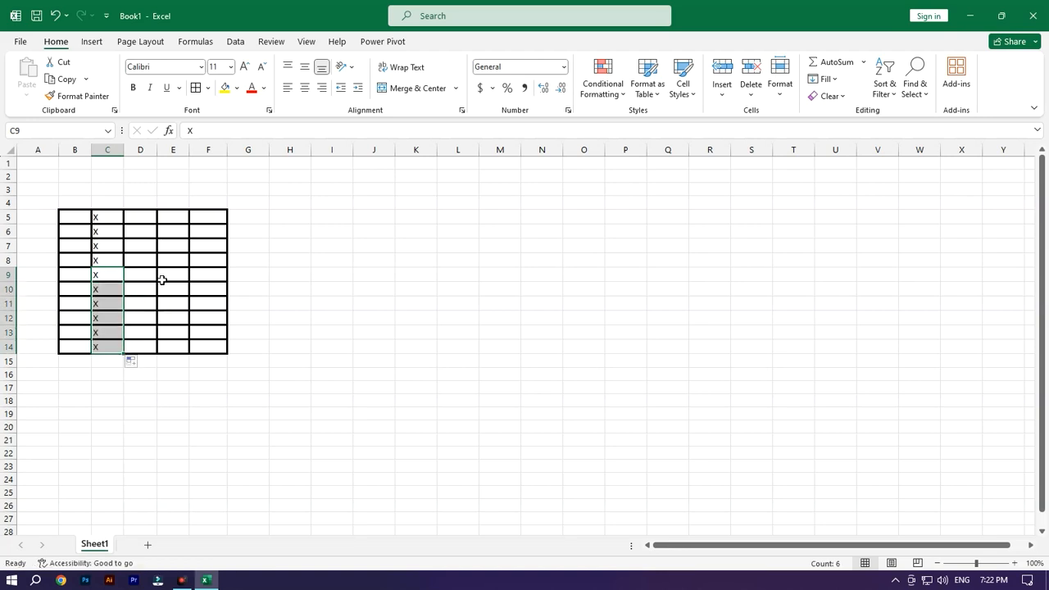
- Try to enter a plain equals sign in cell E5
click(166, 217)
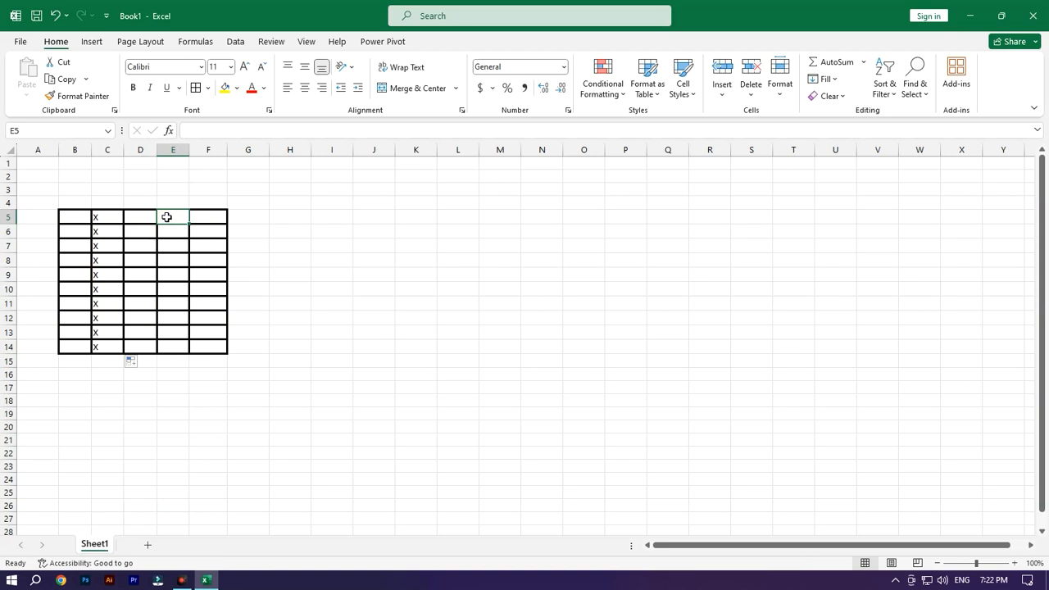
text(=)
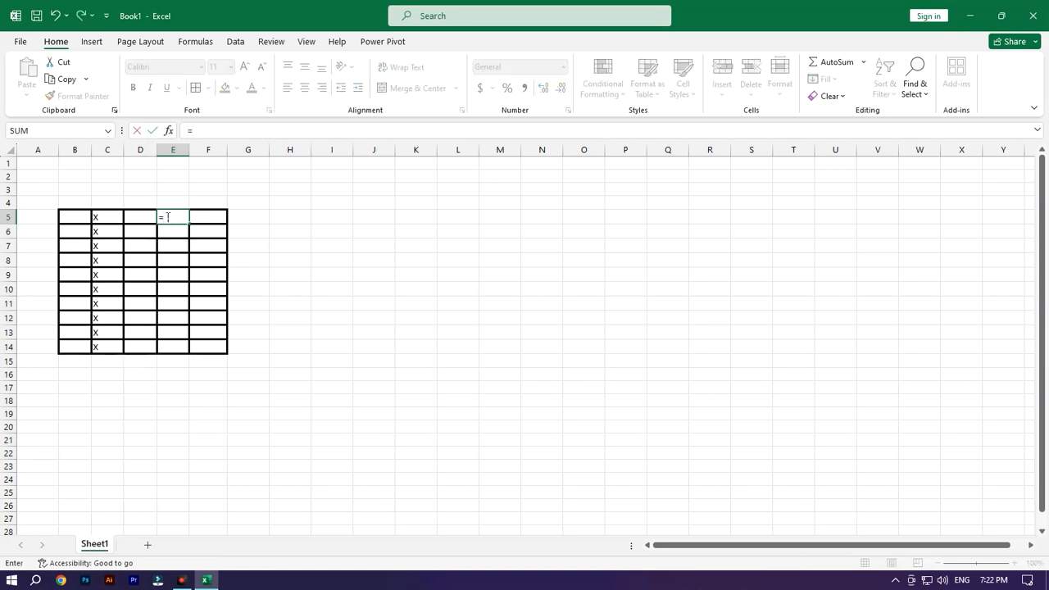
click(169, 230)
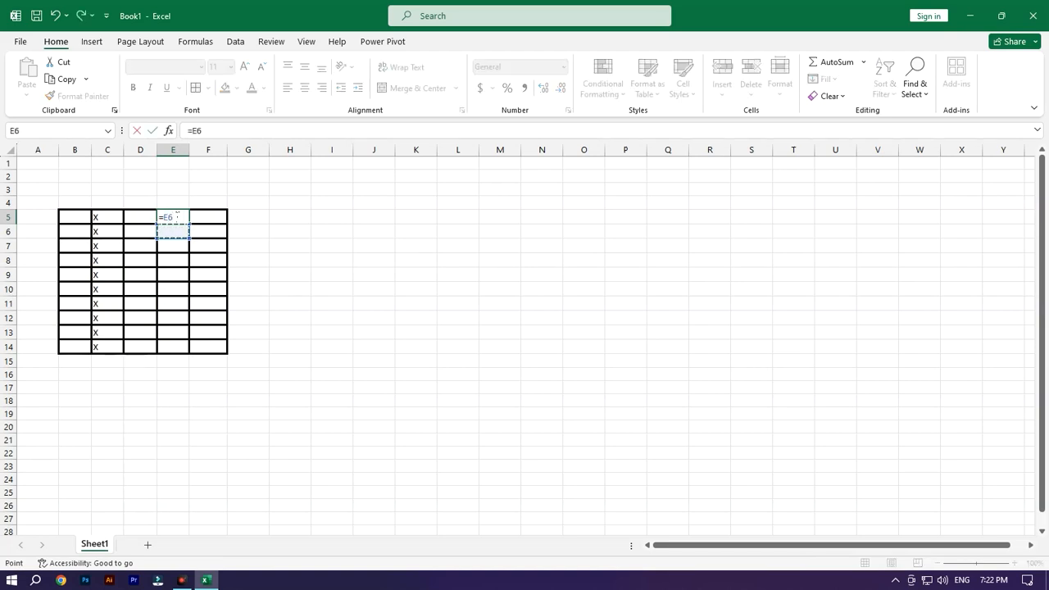
key(BackSpace)
key(BackSpace)
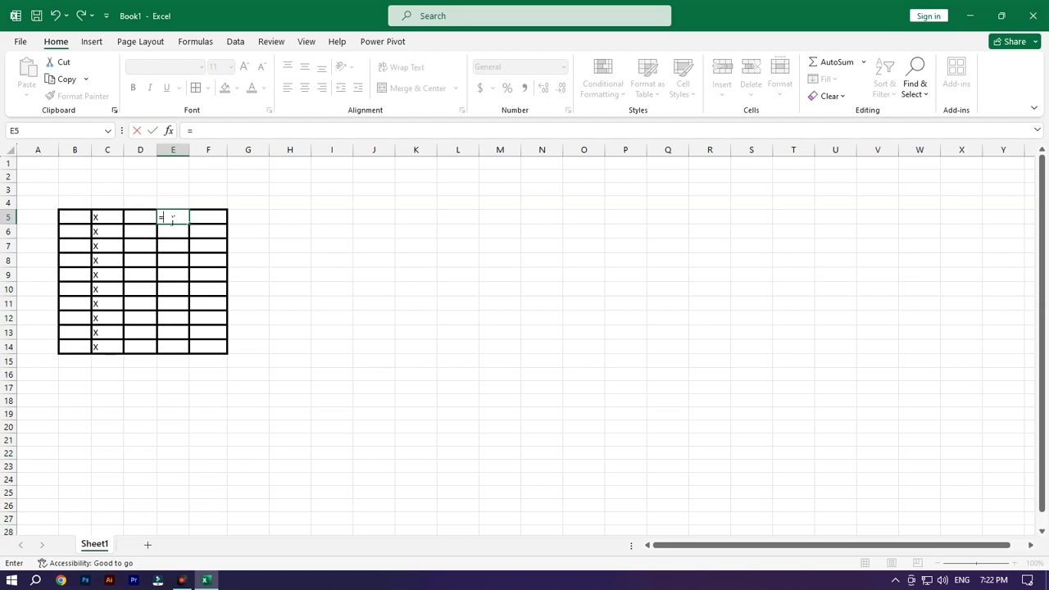
key(Escape)
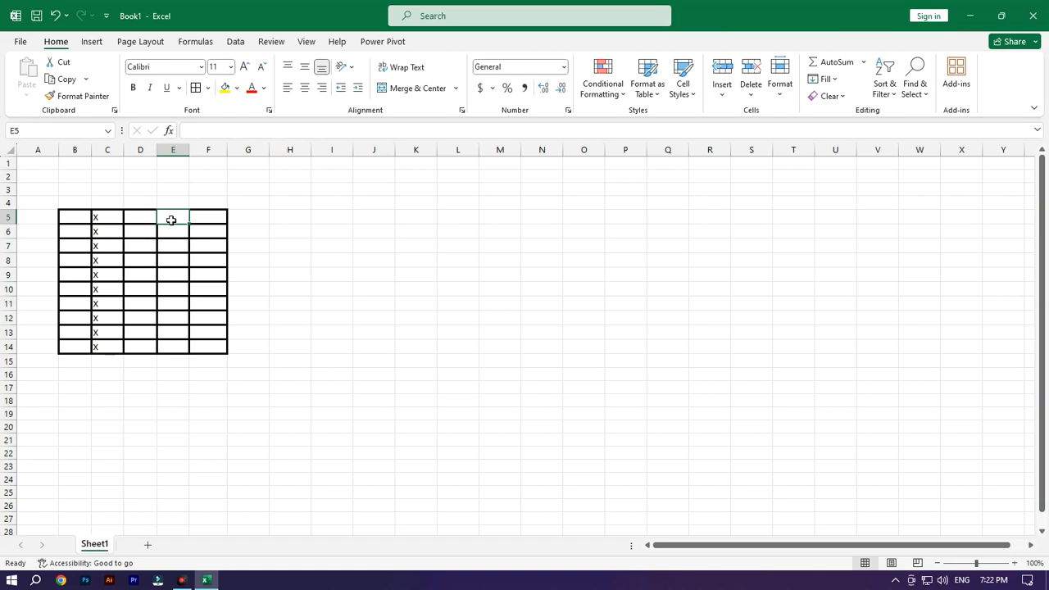
text(=)
key(Return)
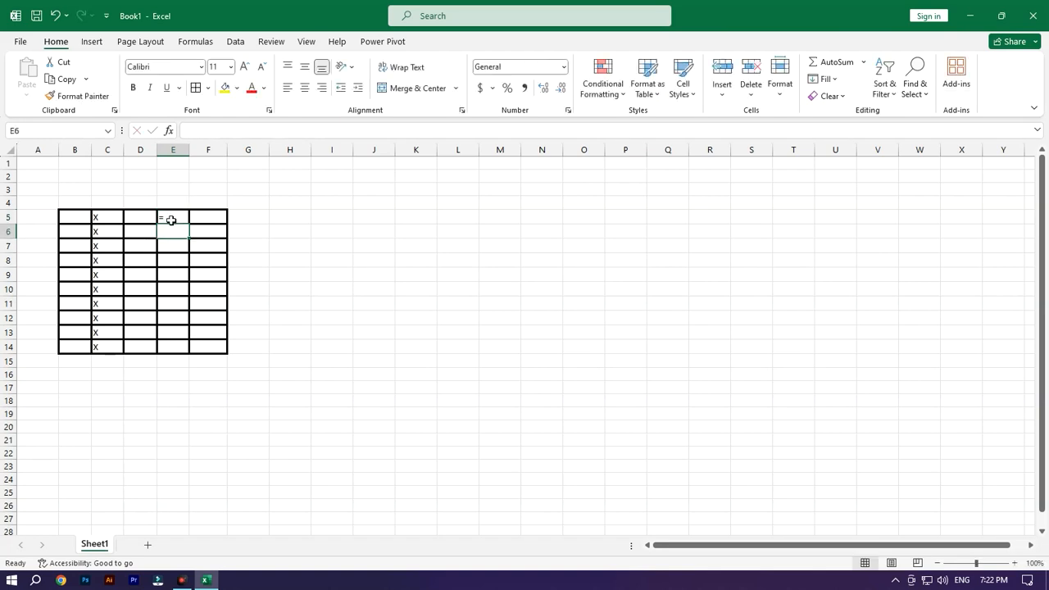
- Clear cell E5 and insert the Almost Equal To symbol (≈) from the Mathematical Operators subset in it
click(171, 220)
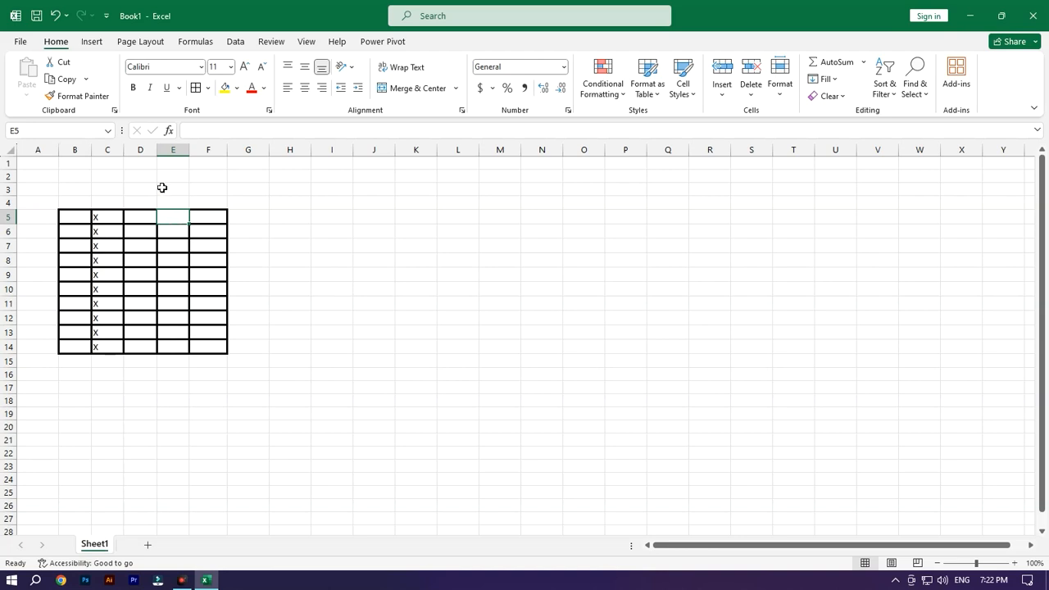
click(92, 41)
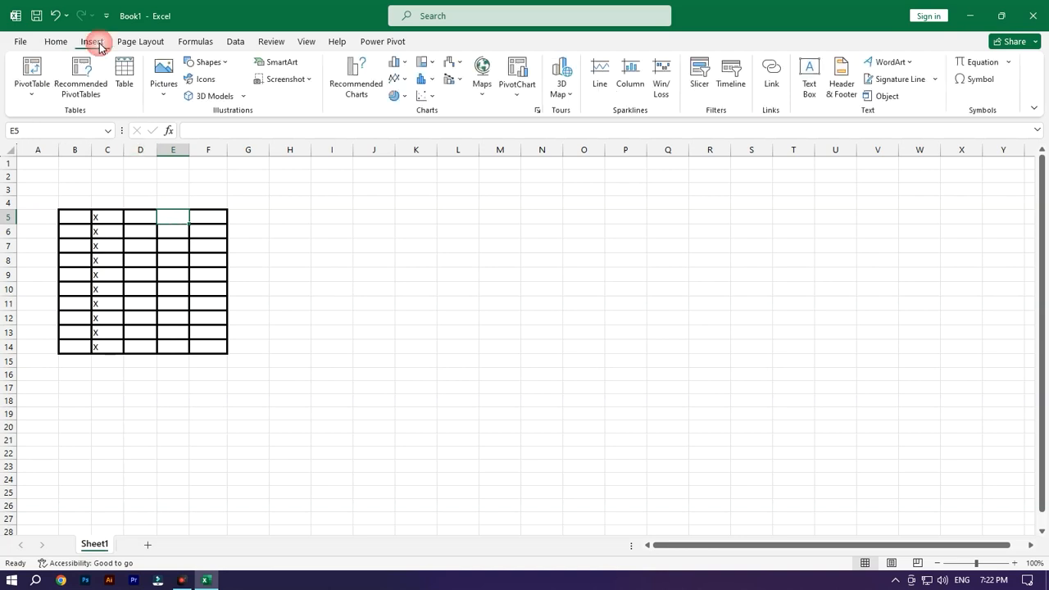
click(992, 82)
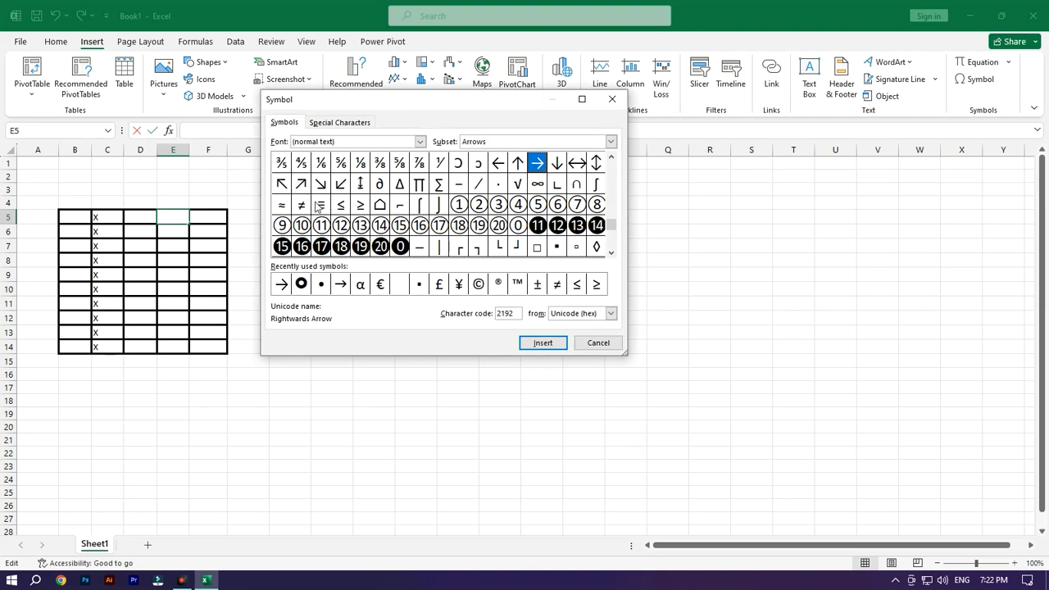
click(281, 205)
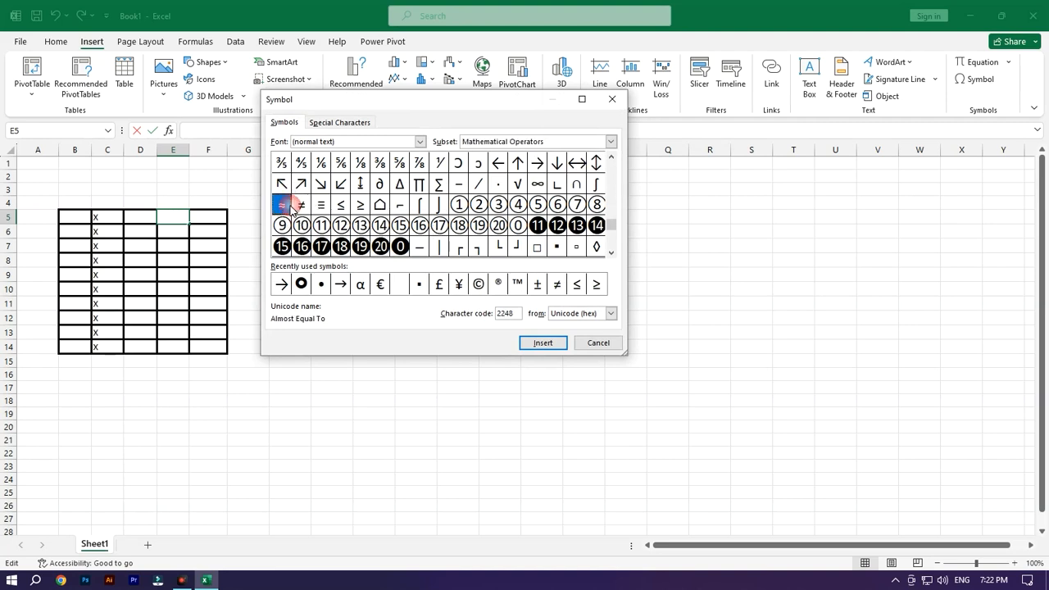
click(544, 343)
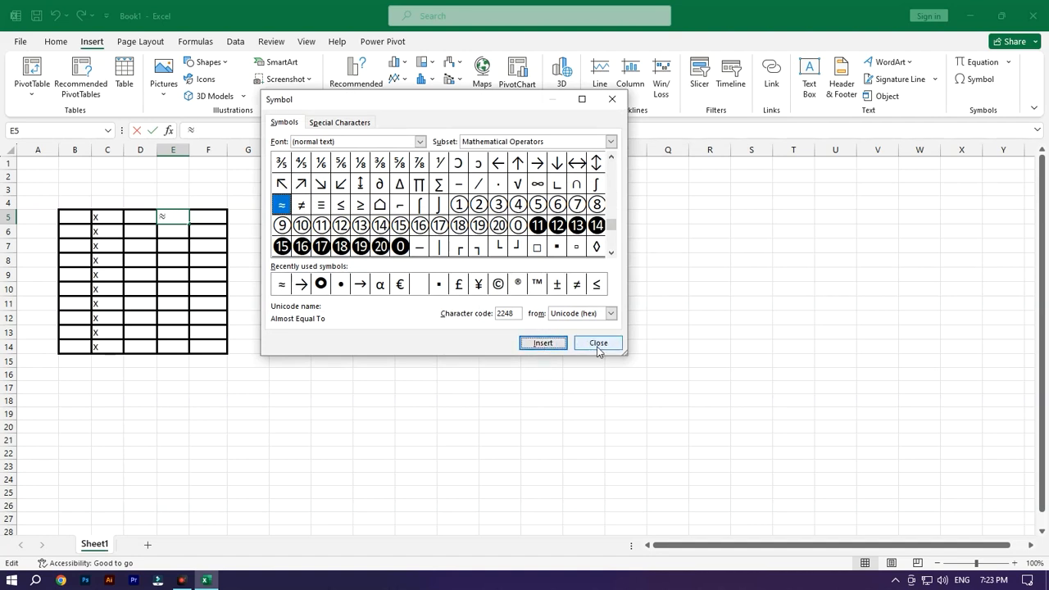
click(598, 345)
click(246, 240)
- Fill the ≈ symbol from cell E5 down through E14
click(172, 218)
drag(190, 223, 188, 353)
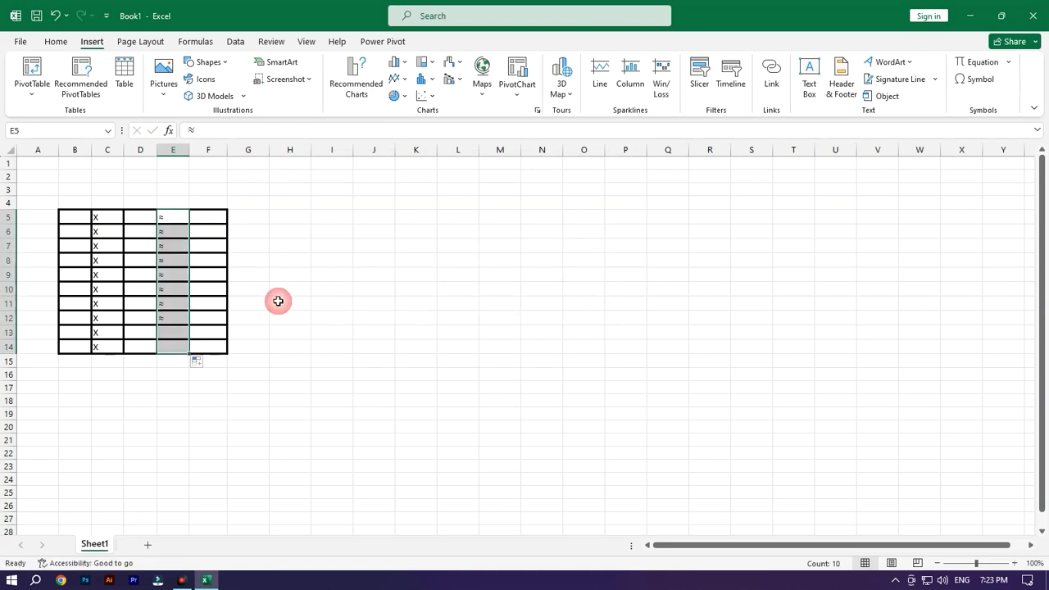
click(141, 244)
- Merge and center cells B3:D3 above the grid and apply borders to the merged cell
click(73, 216)
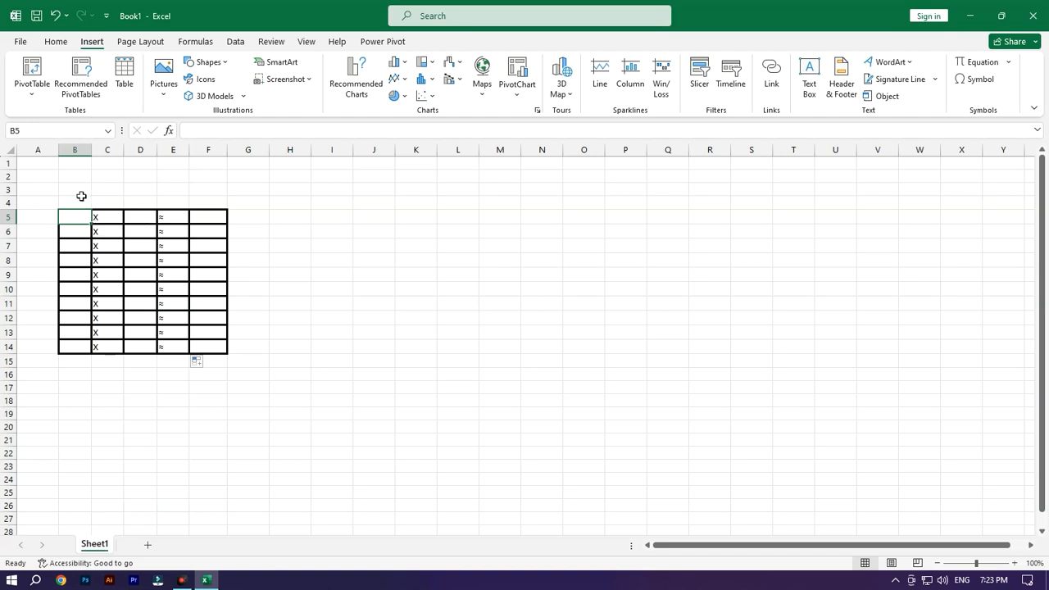
click(82, 200)
click(81, 189)
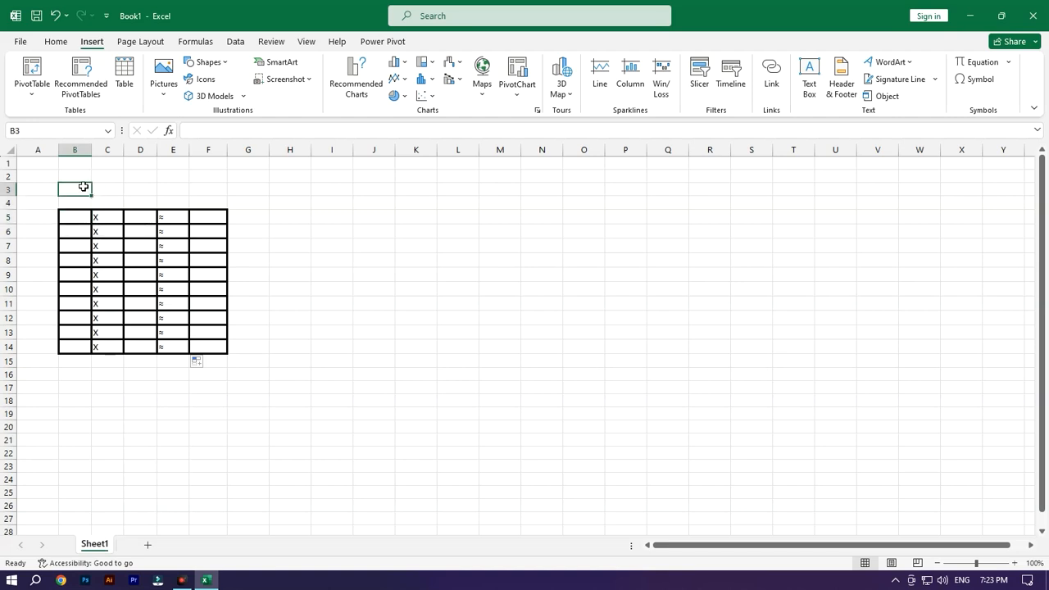
drag(83, 189, 132, 191)
click(56, 41)
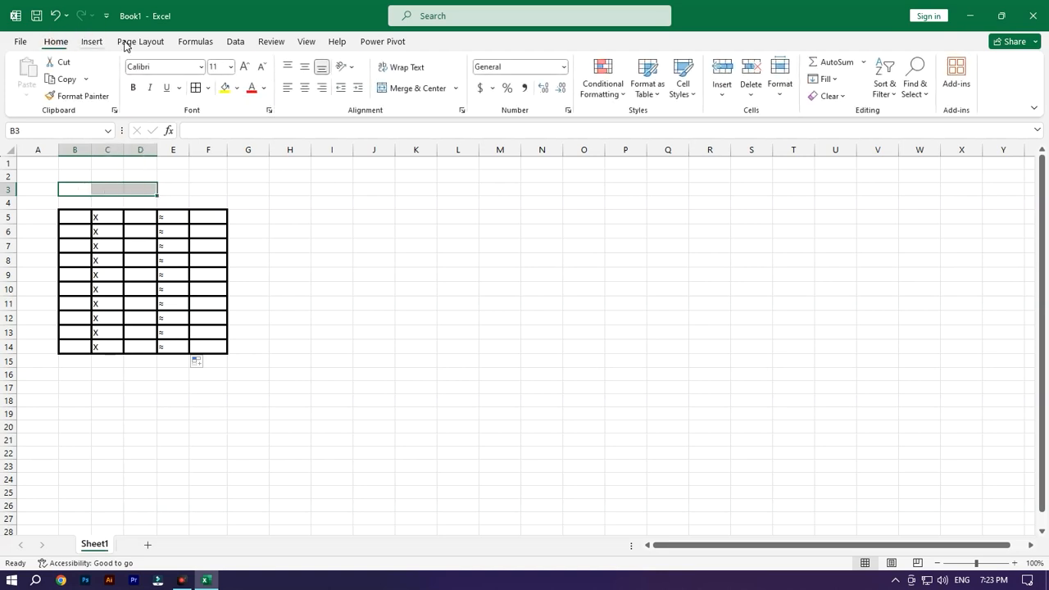
click(412, 88)
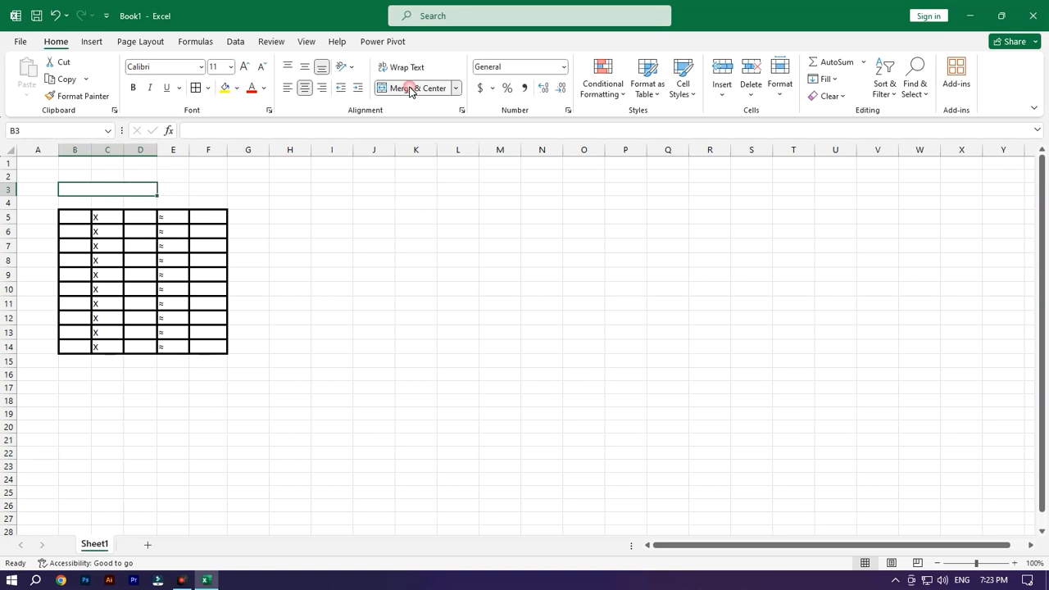
click(197, 87)
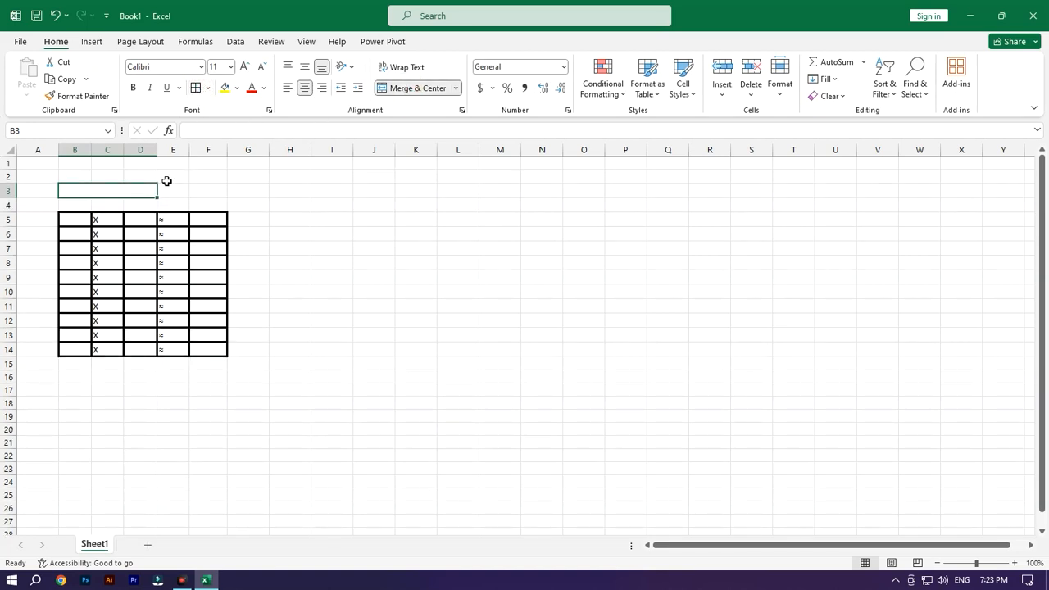
- Merge and center cells E3:F3 and apply borders to the merged cell
drag(171, 193, 209, 190)
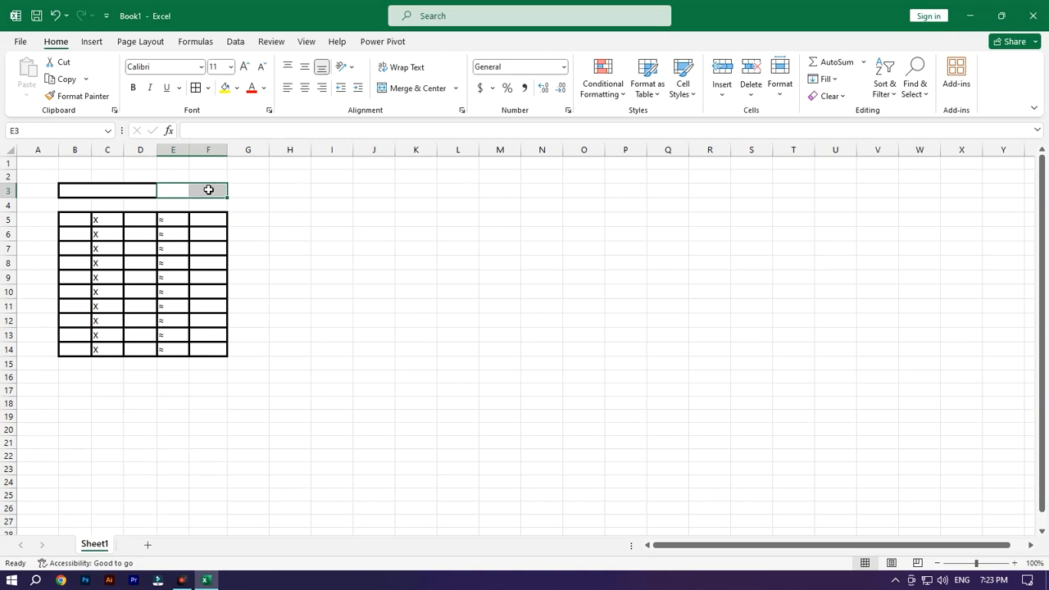
click(410, 88)
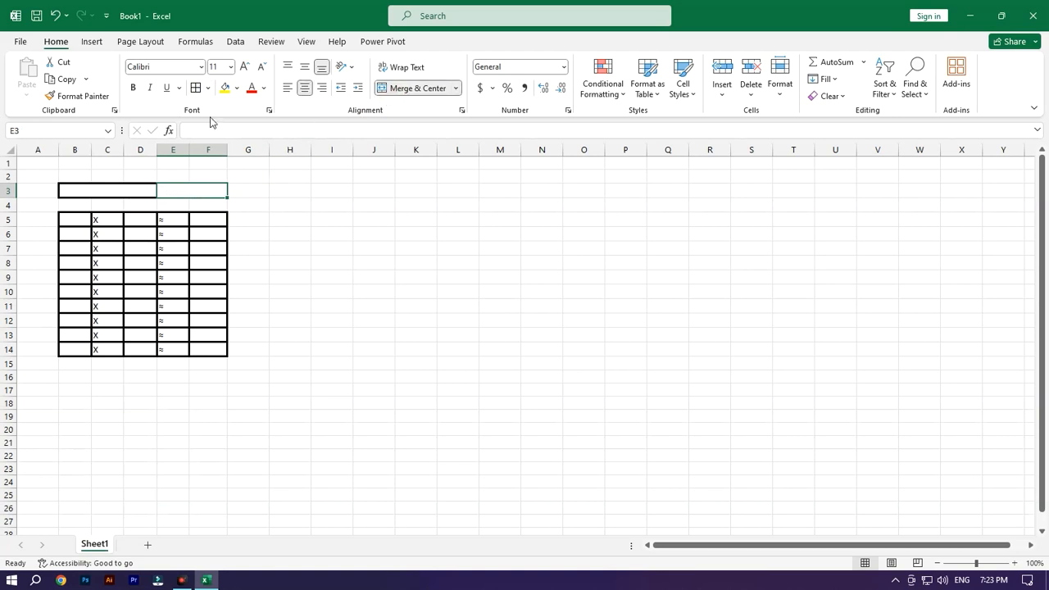
click(195, 88)
click(249, 220)
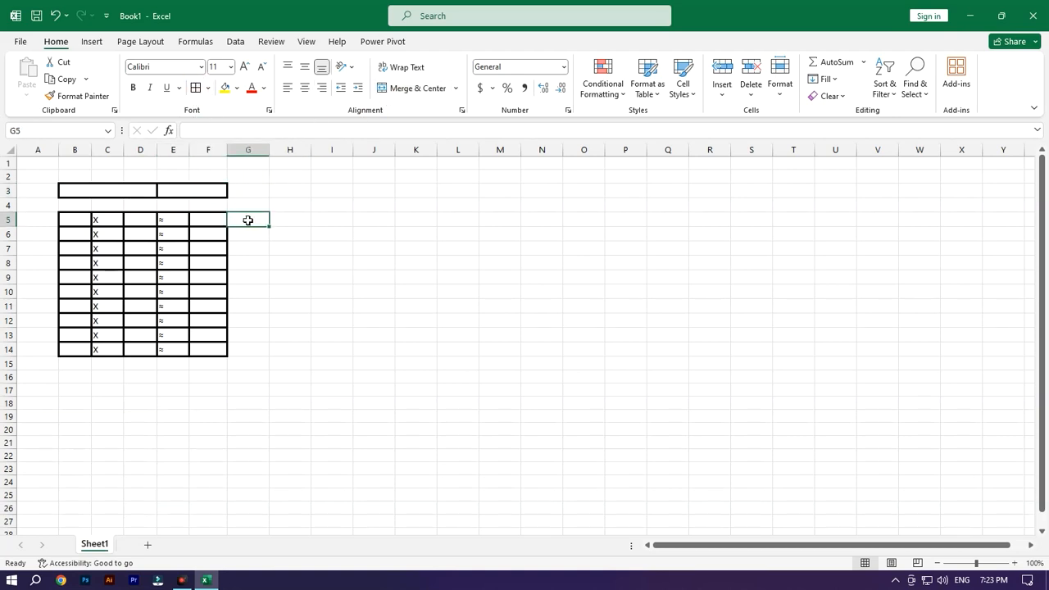
- Enter the label TABLE NO. in the merged cell B3
click(110, 191)
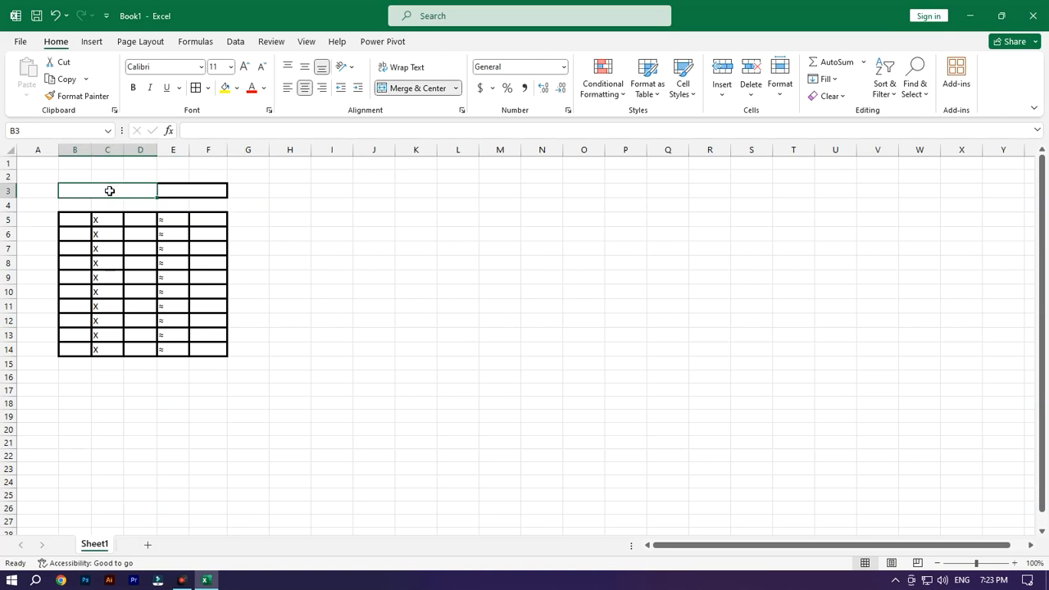
text(TA)
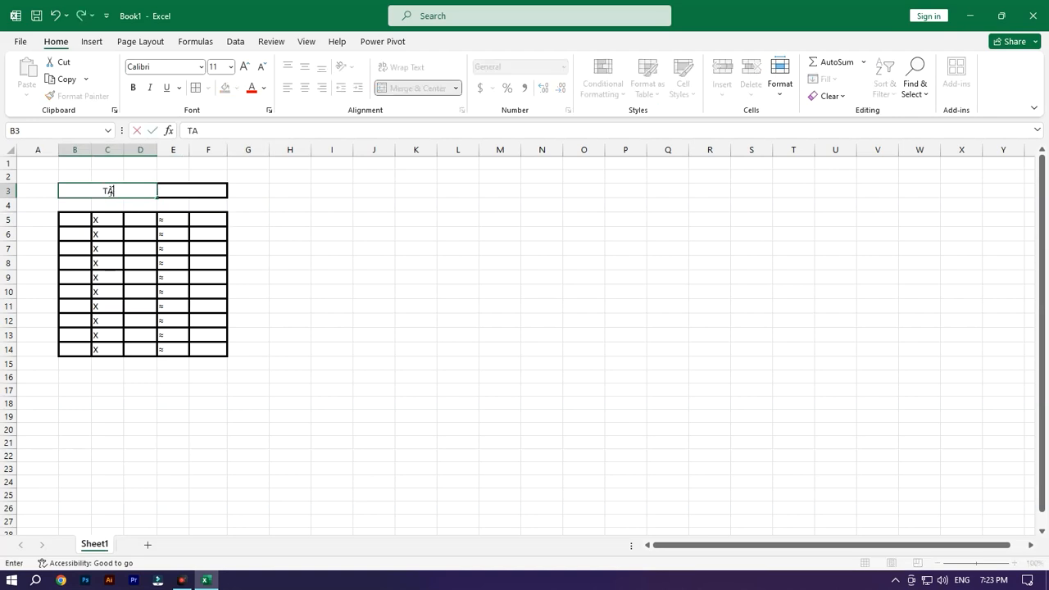
text(BLE NO.)
click(195, 193)
- Enter 1 in cell D5 and fill the series down to 10 in D14
click(144, 224)
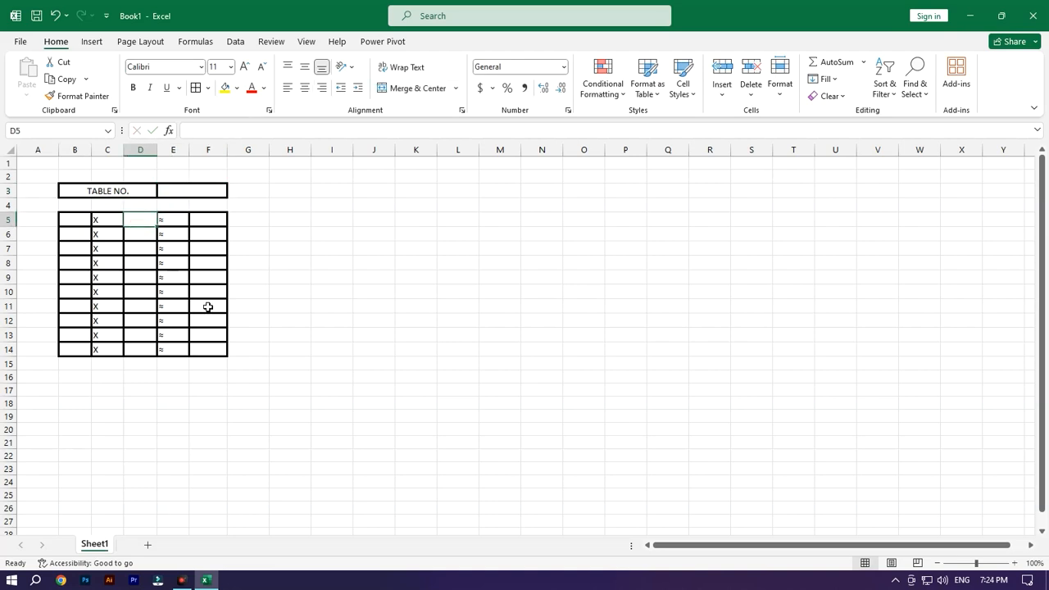
text(1)
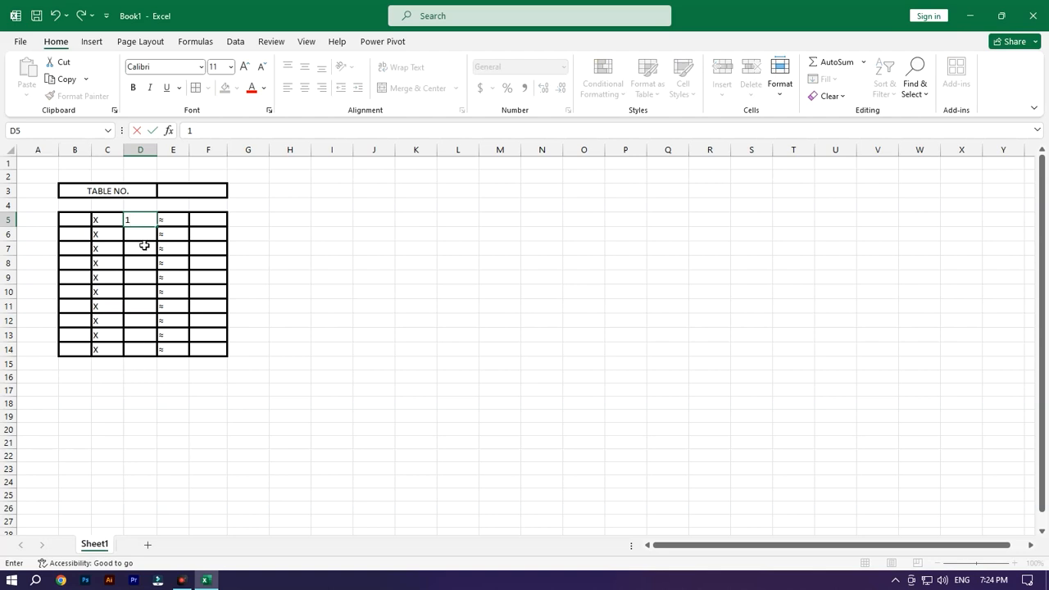
click(142, 245)
click(142, 223)
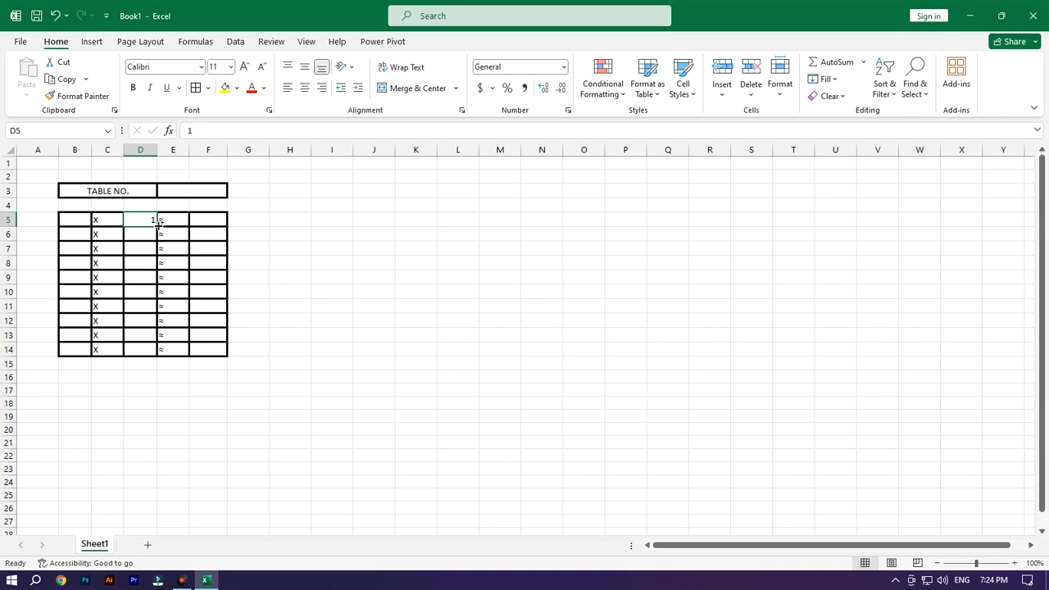
drag(158, 222, 156, 353)
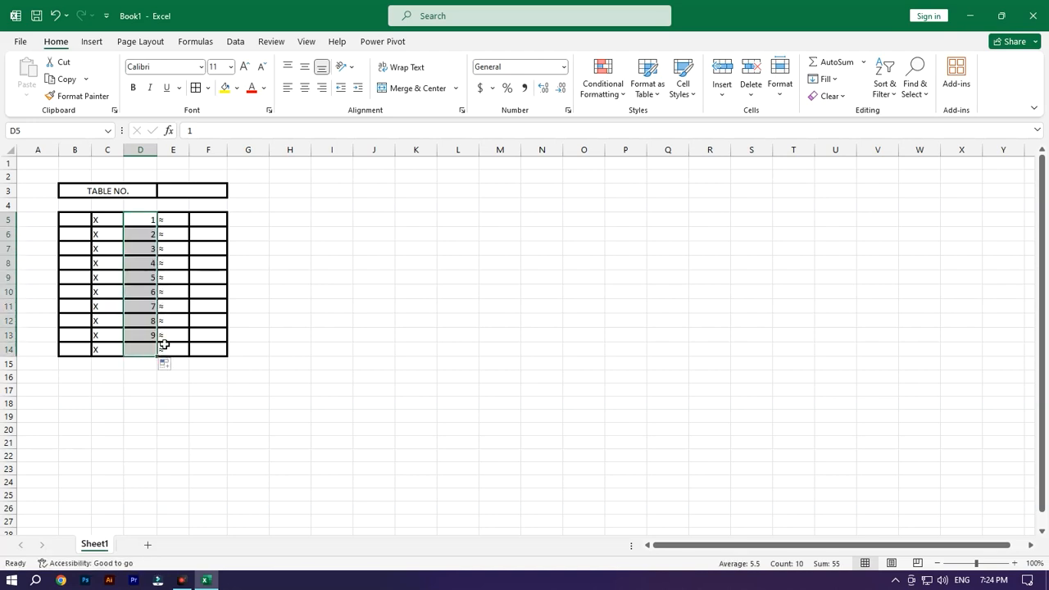
- Center the contents of the cell range B5:F14 horizontally
click(110, 224)
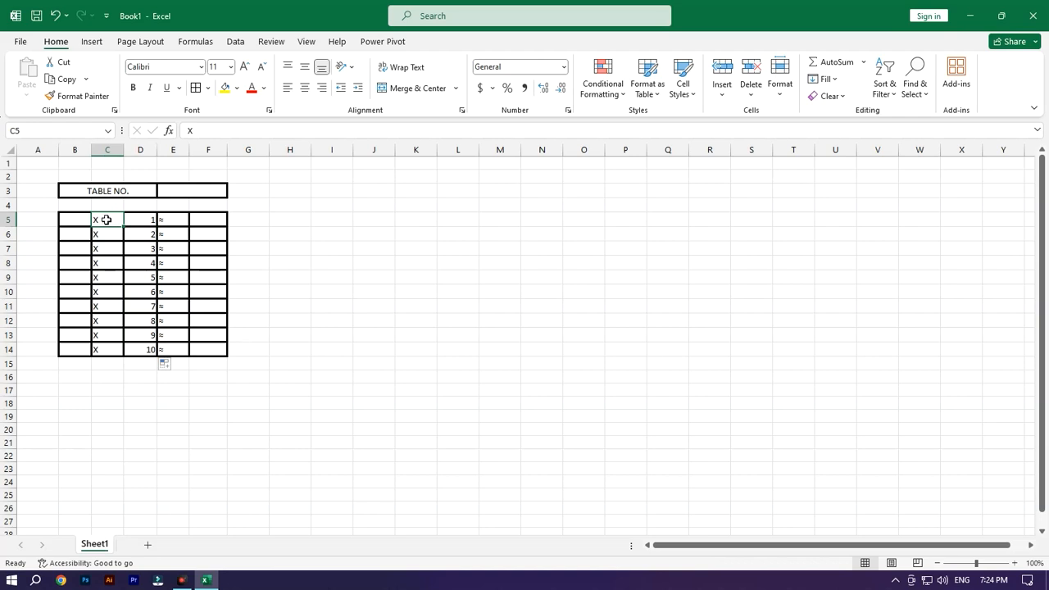
drag(107, 219, 159, 292)
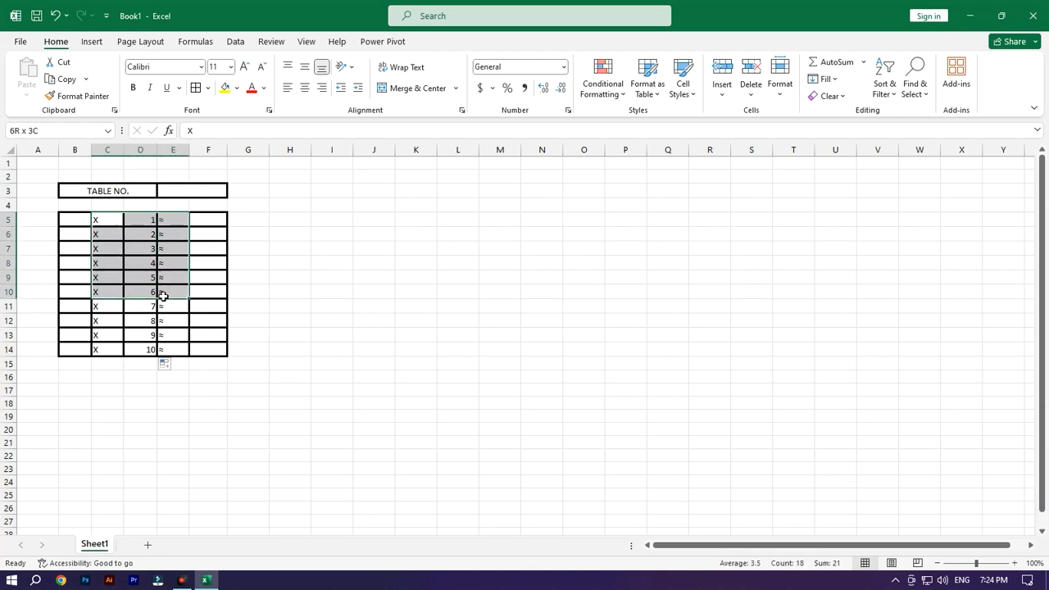
drag(83, 221, 213, 341)
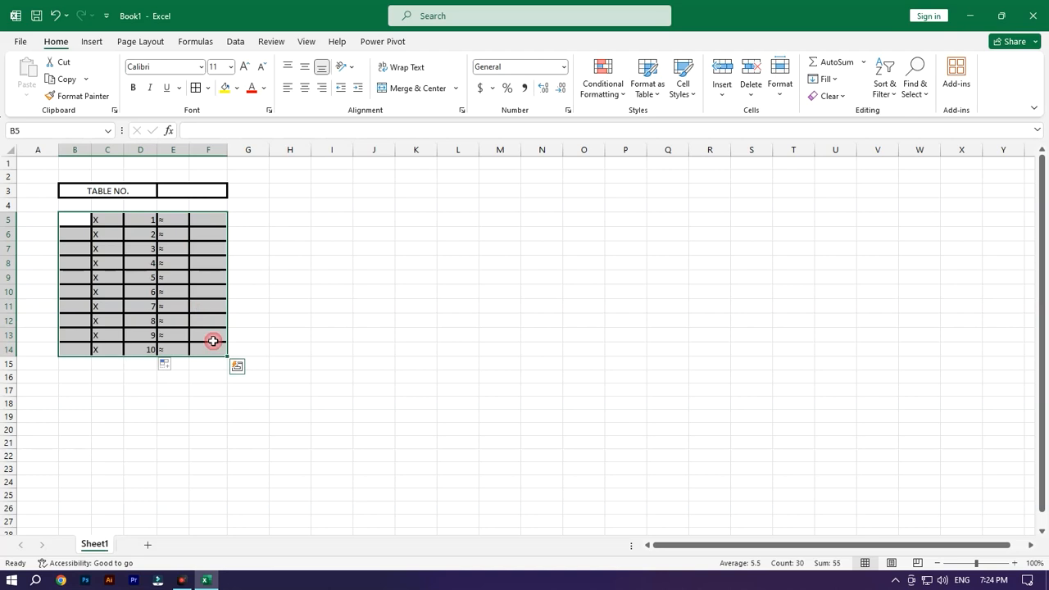
click(305, 88)
click(128, 261)
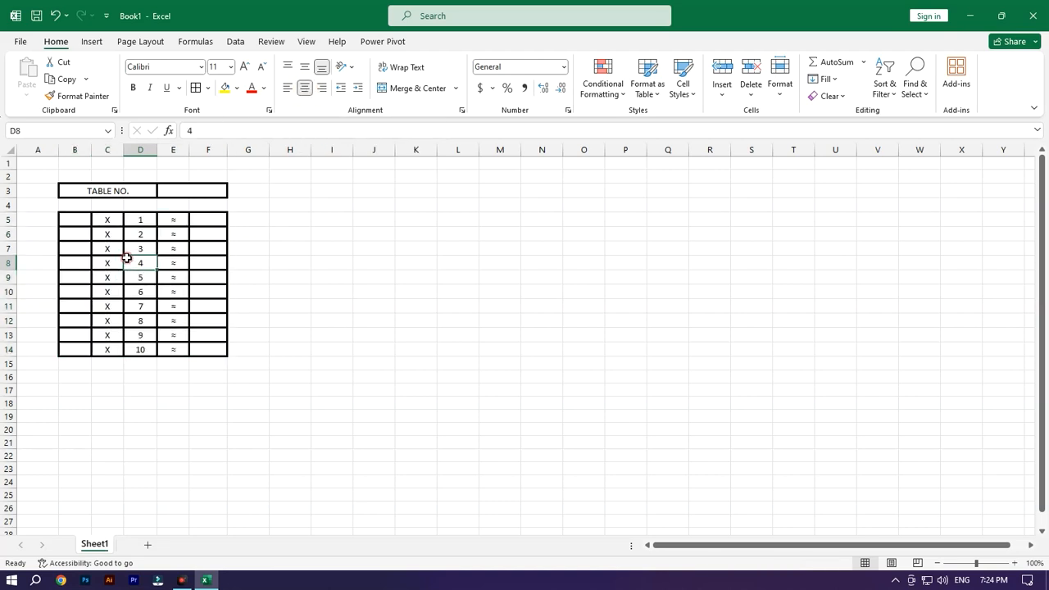
- Enter the formula =E3 in cell B5 to link it to the table number cell
click(182, 191)
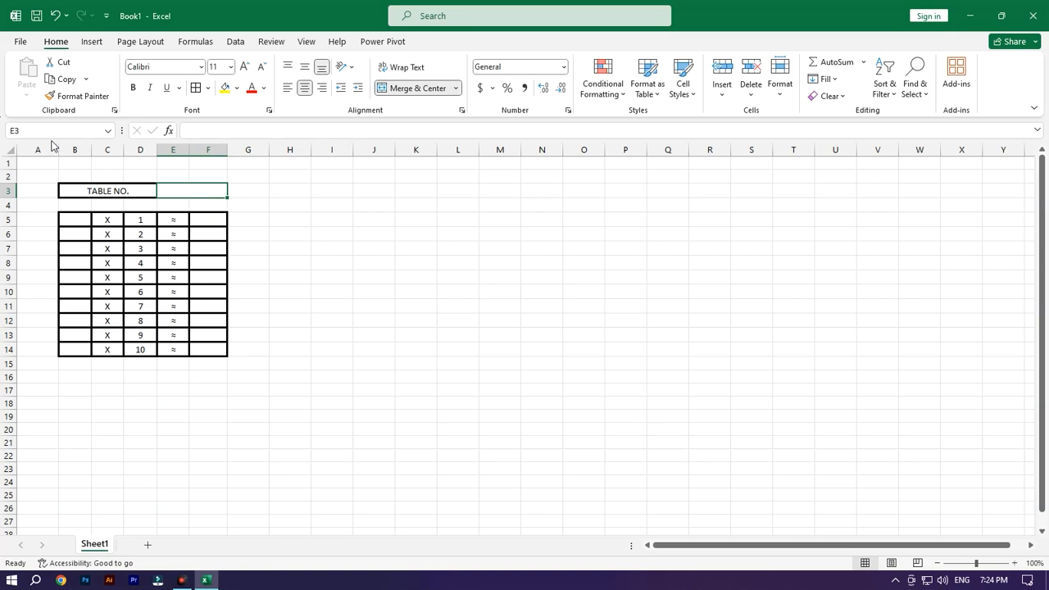
click(73, 221)
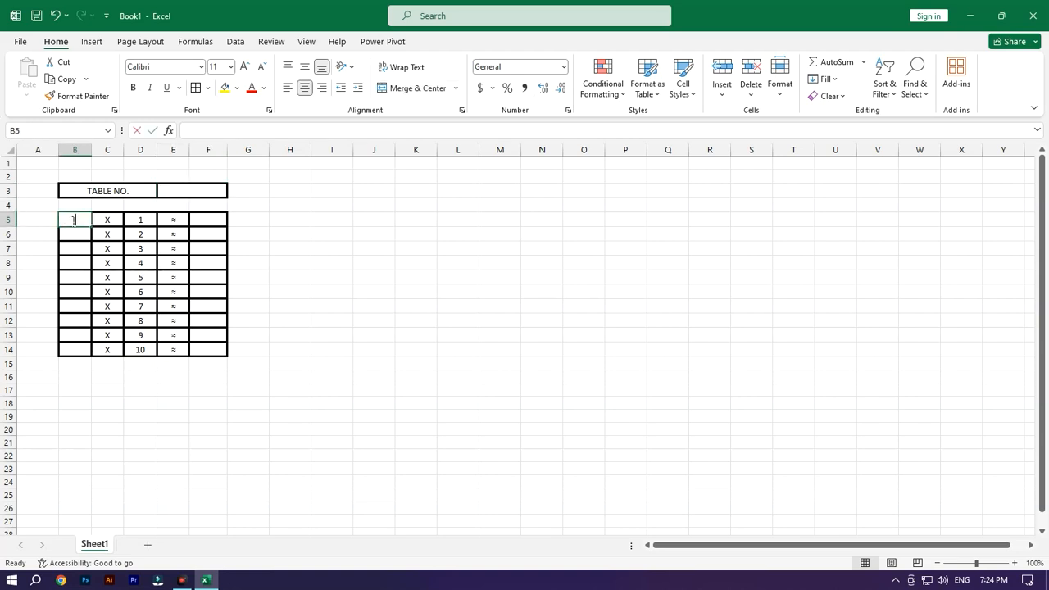
text(=E3)
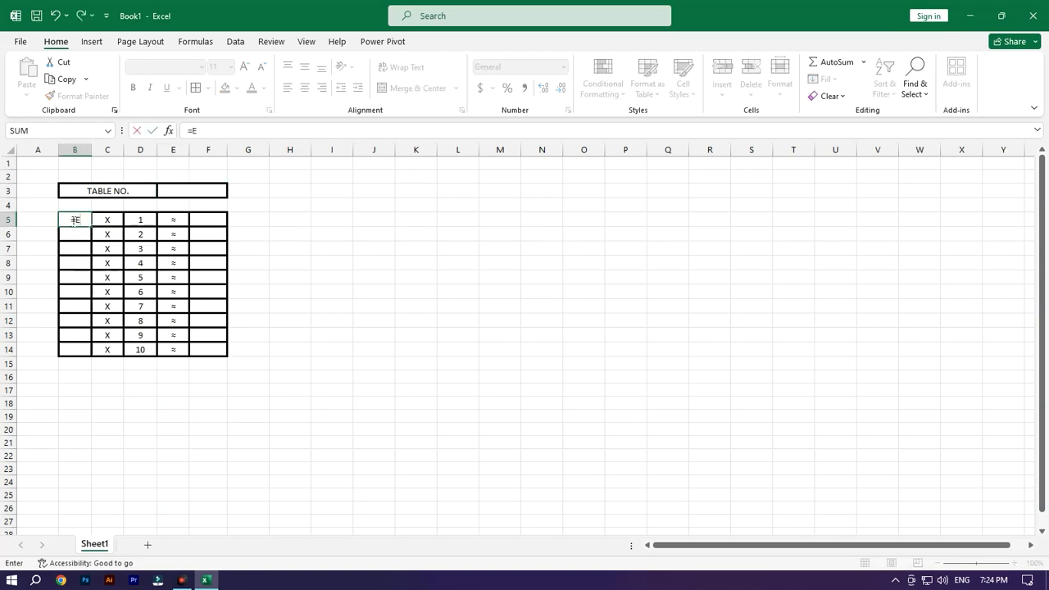
key(Return)
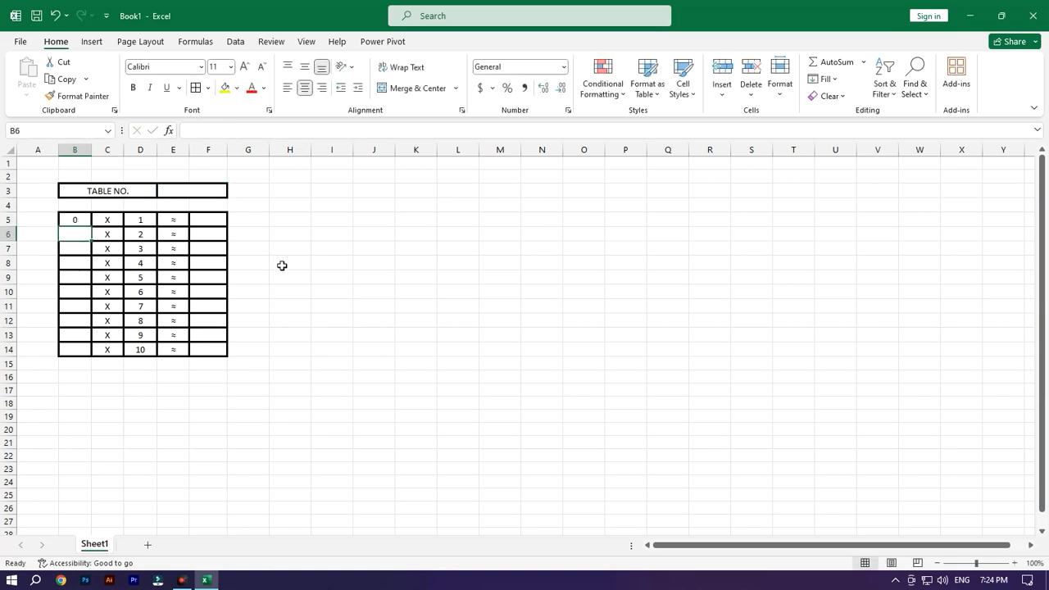
click(76, 218)
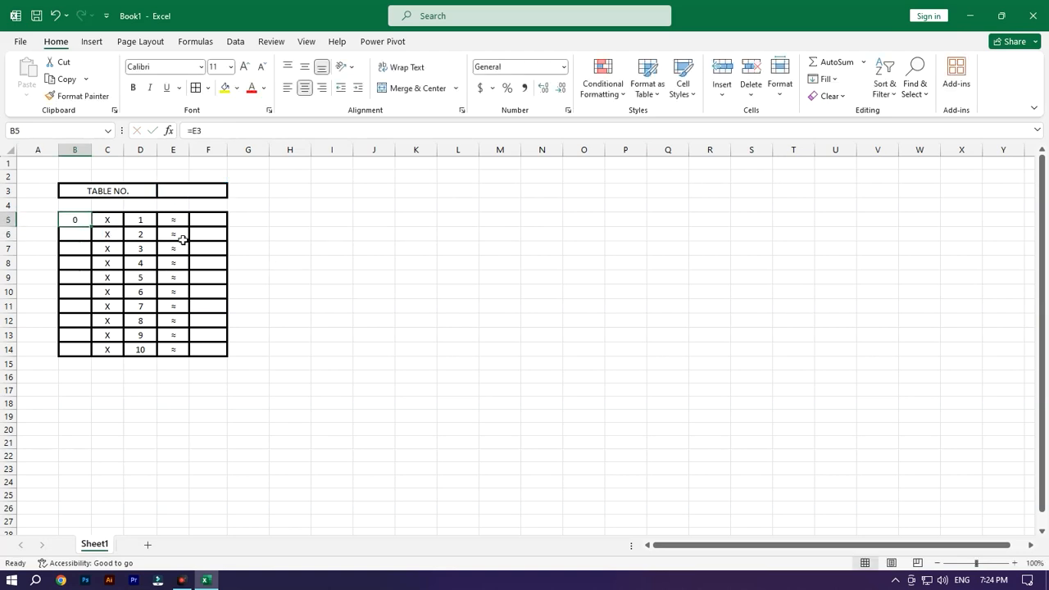
- Enter 2 as the table number in the merged cell E3
click(187, 191)
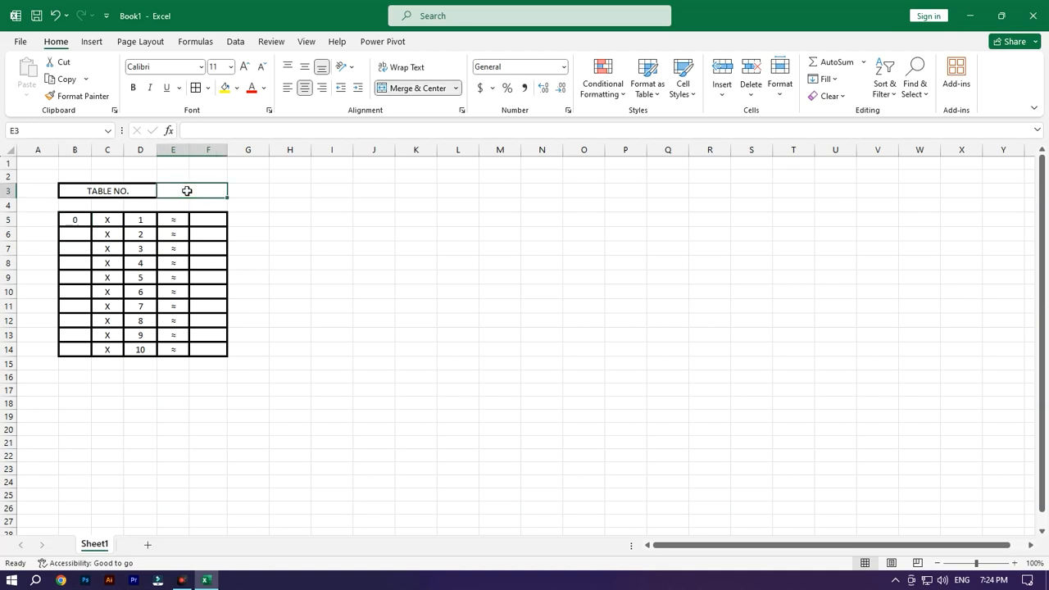
text(2)
key(Return)
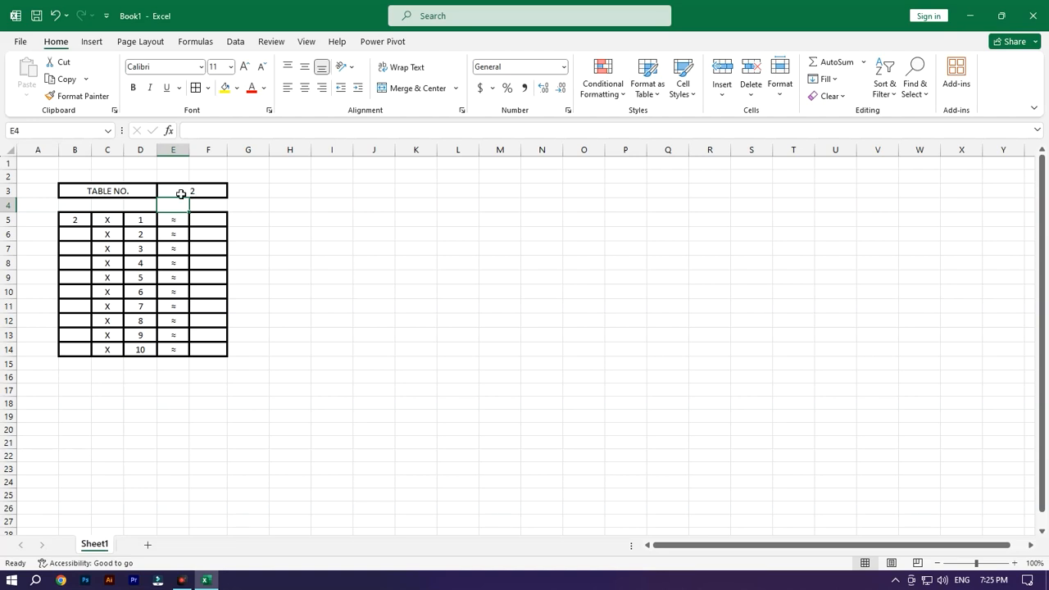
- Fill the formula in B5 down through B14, and reselect B5 to check its formula
click(76, 220)
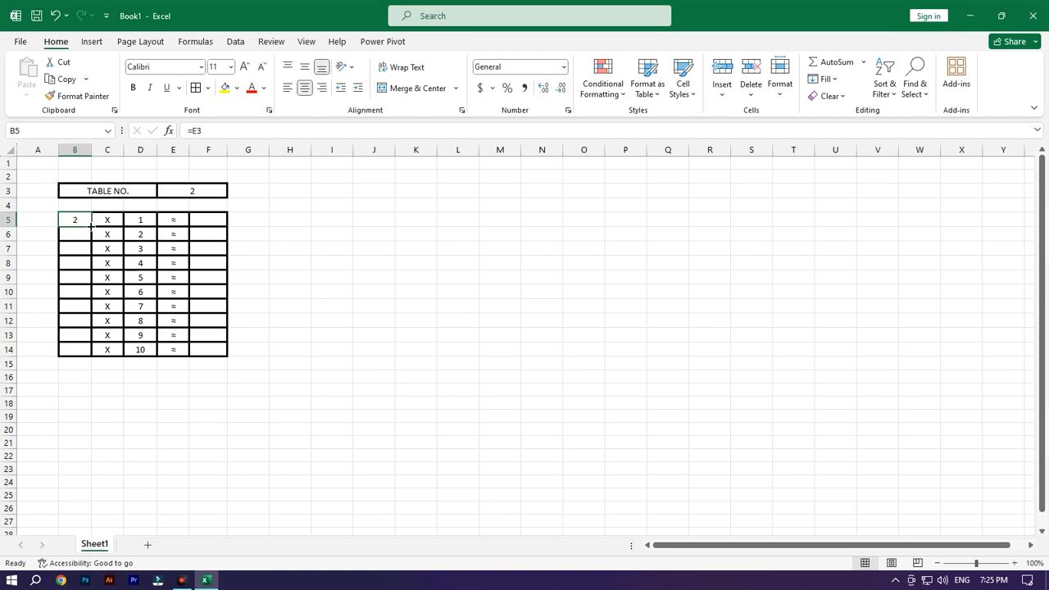
drag(91, 226, 92, 356)
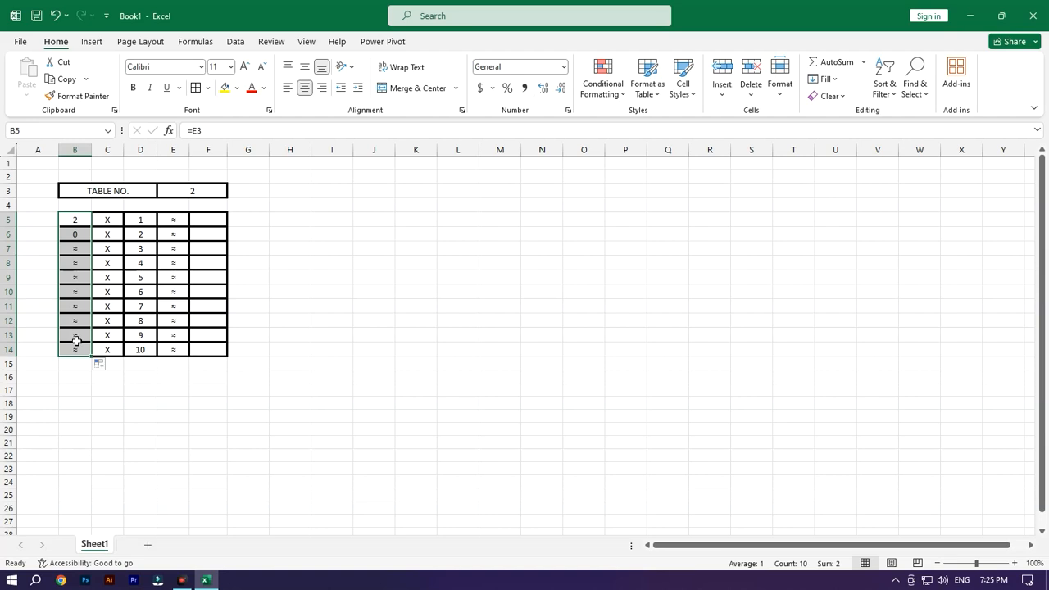
click(75, 222)
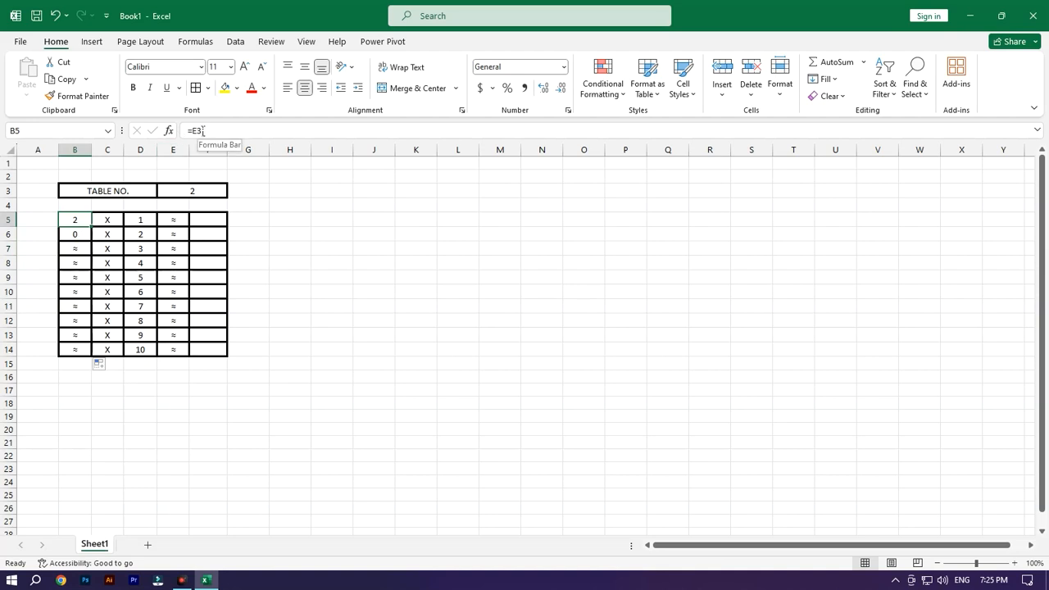
ctrl+scroll(233, 267, up, 2)
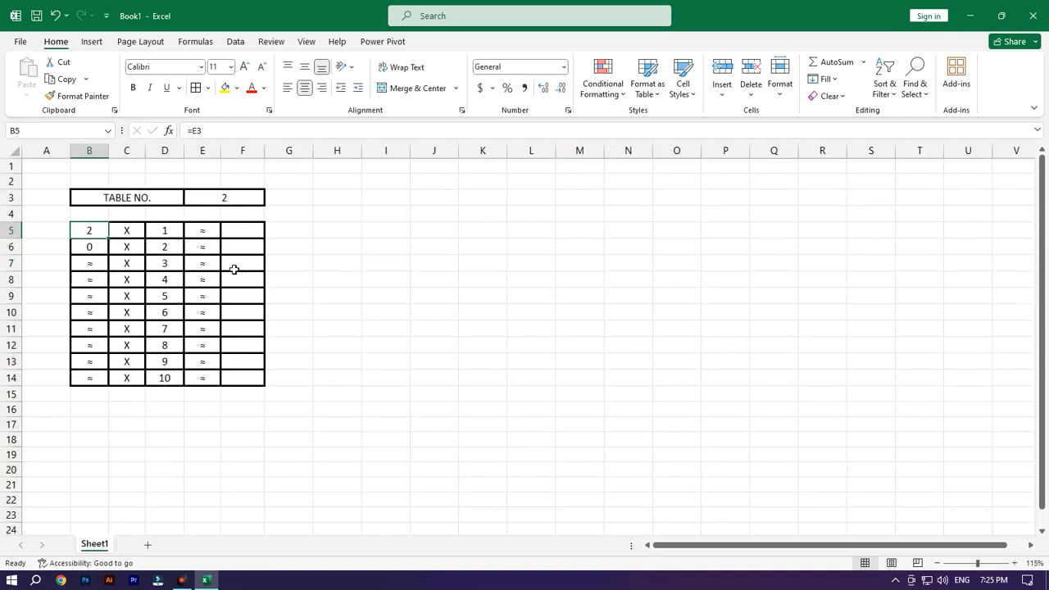
- Check the filled formulas in cells B5 to B8 and clear the contents of B6:B14
ctrl+scroll(234, 269, up, 1)
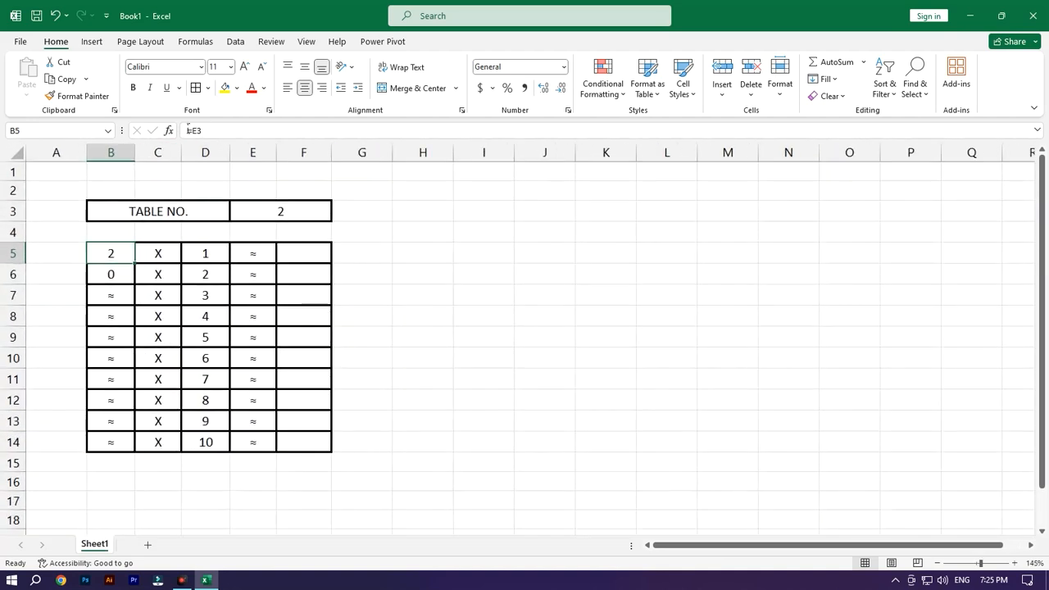
click(112, 253)
click(111, 273)
click(115, 298)
click(112, 318)
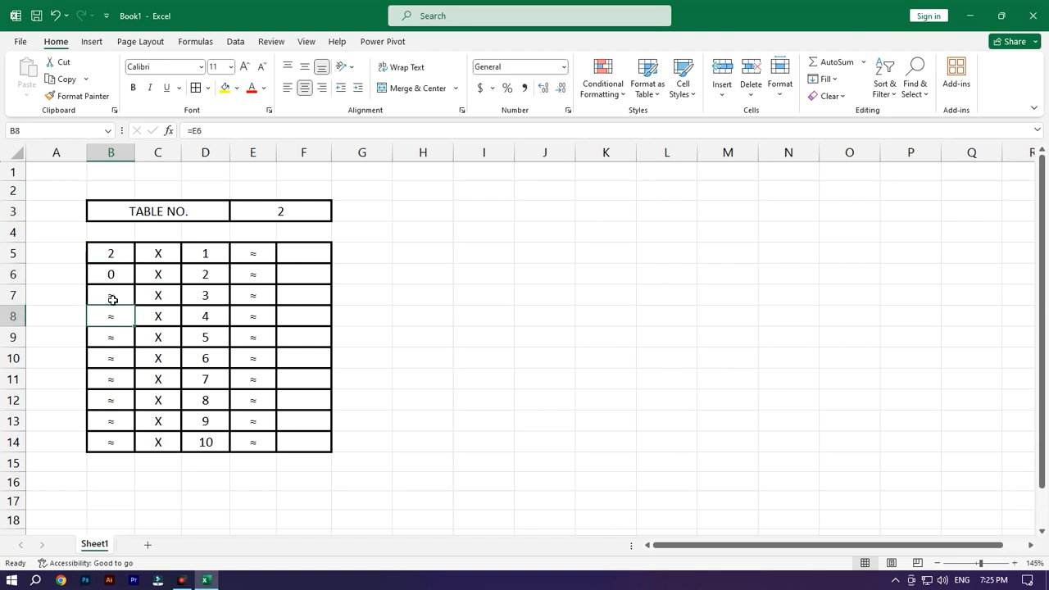
click(114, 274)
drag(114, 274, 120, 444)
key(Delete)
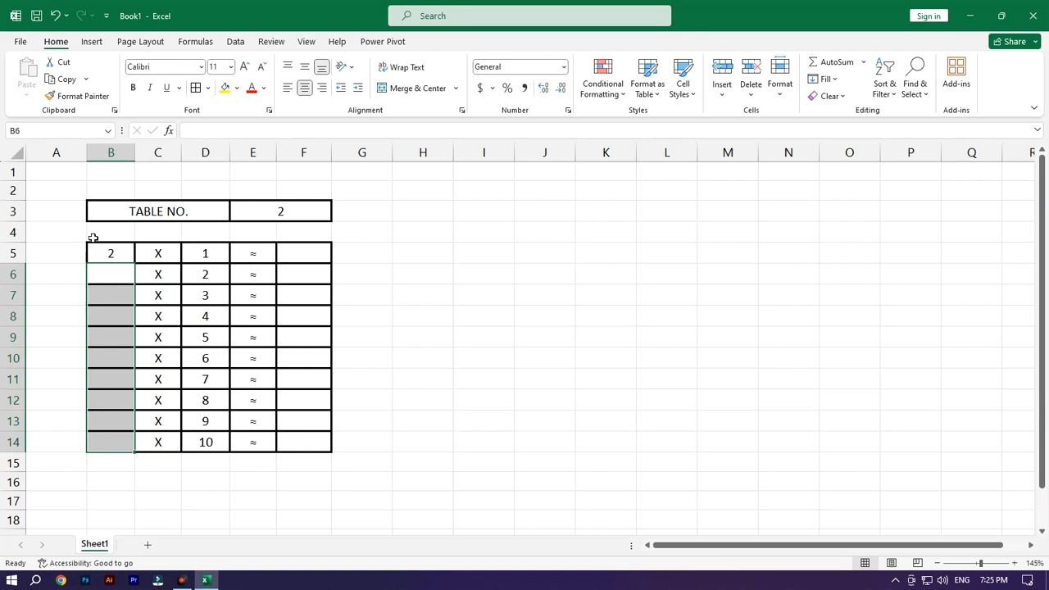
- Change the formula in cell B5 to the absolute reference =$E$3
click(107, 255)
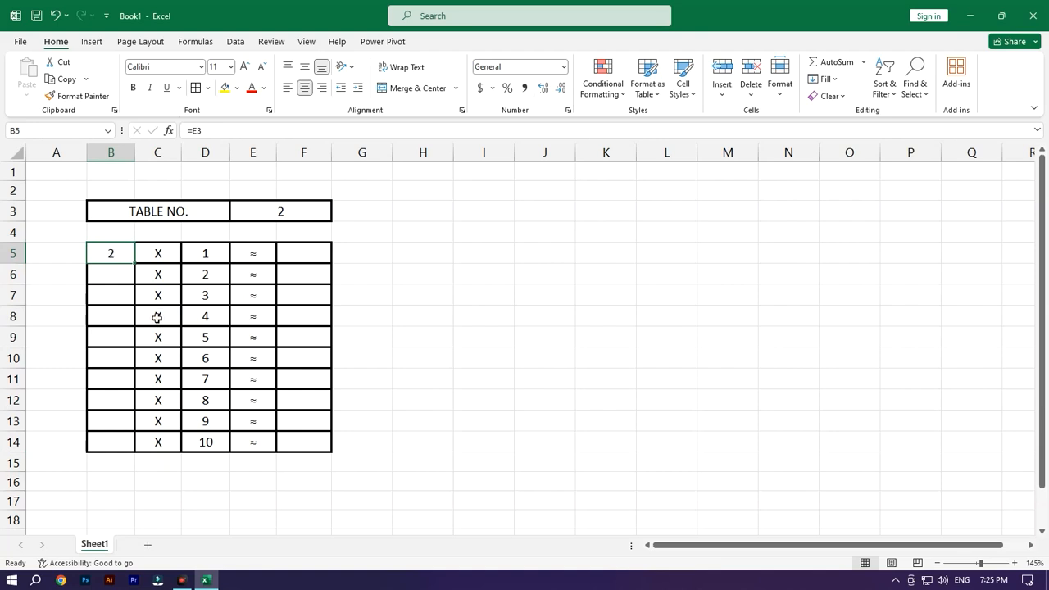
key(F2)
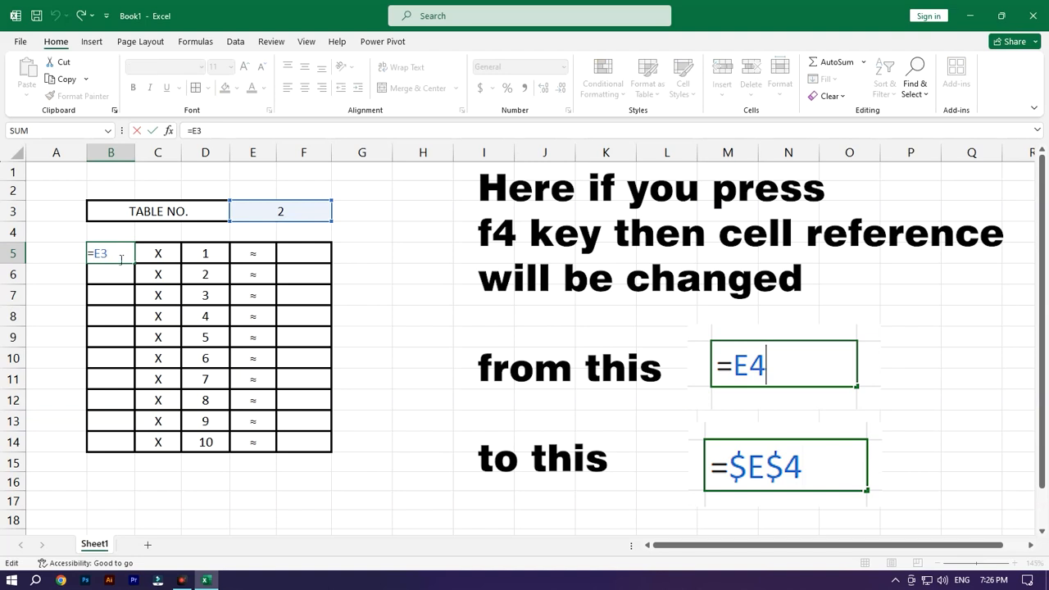
text($E$)
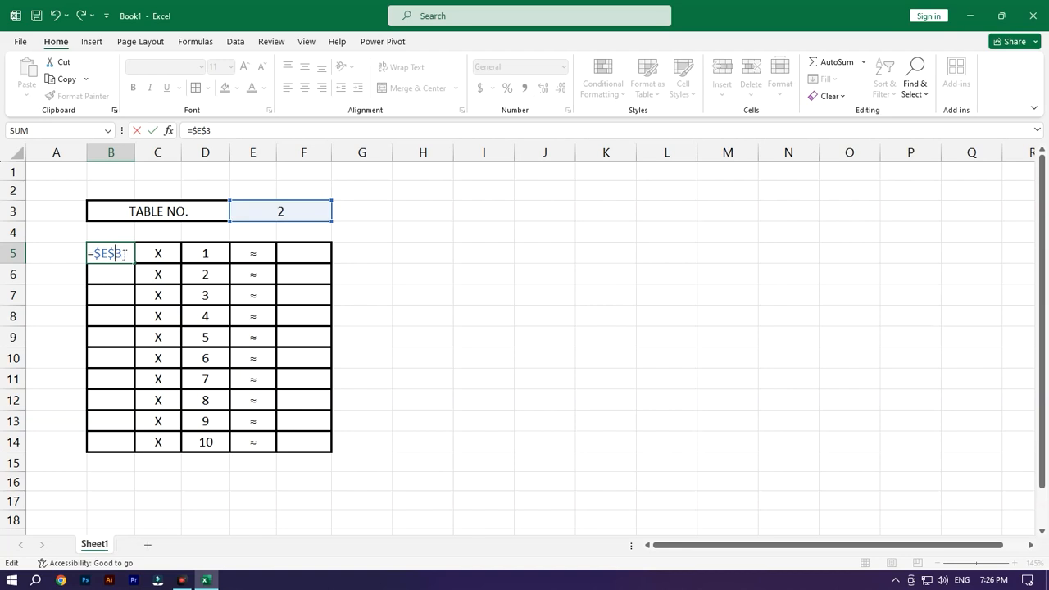
key(Return)
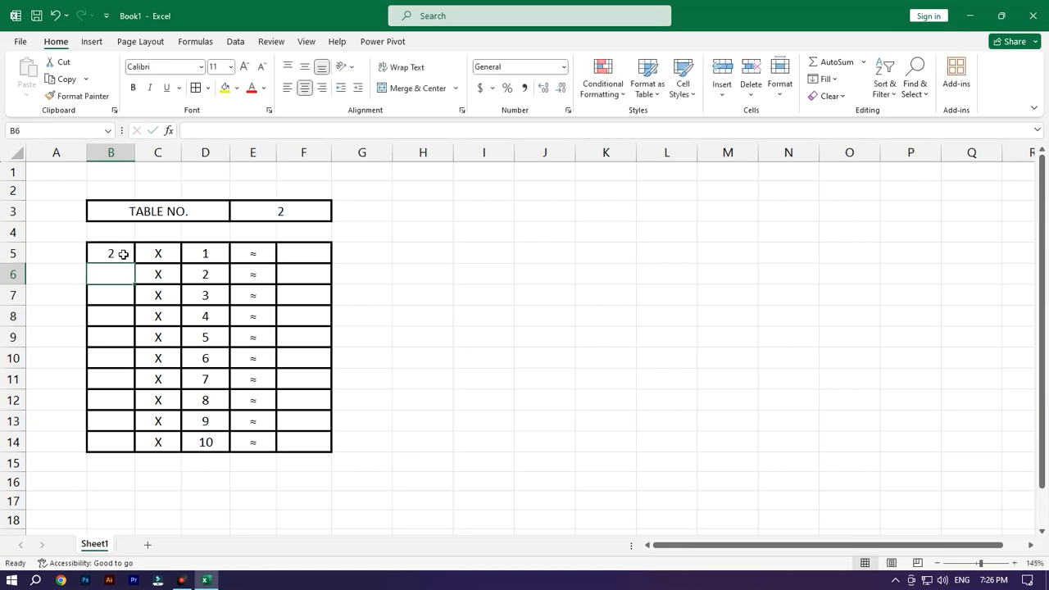
- Fill the absolute reference formula from B5 down through B14 and check the copied formulas
click(125, 254)
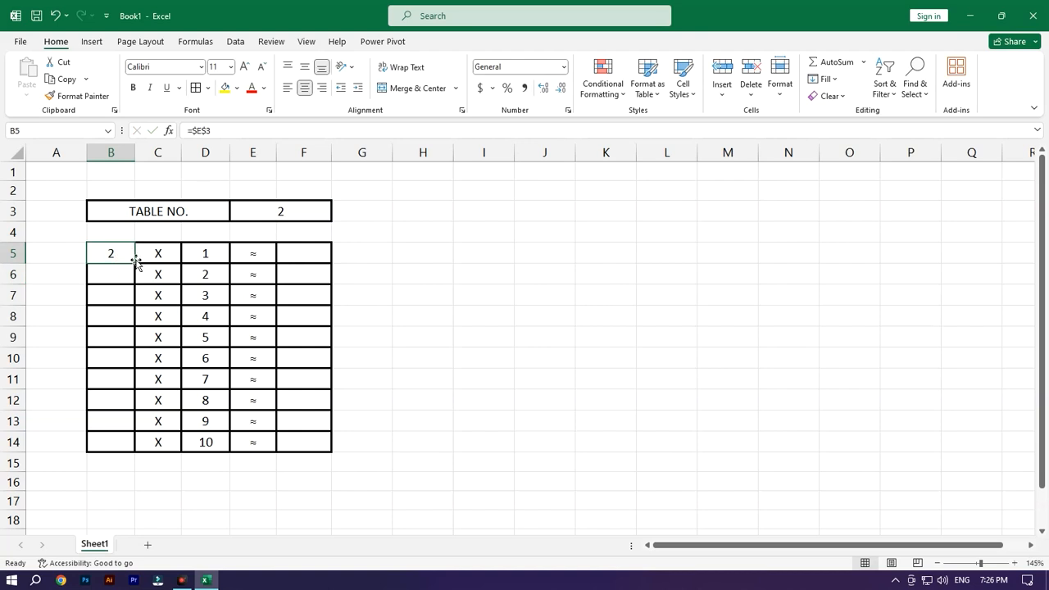
drag(135, 263, 134, 450)
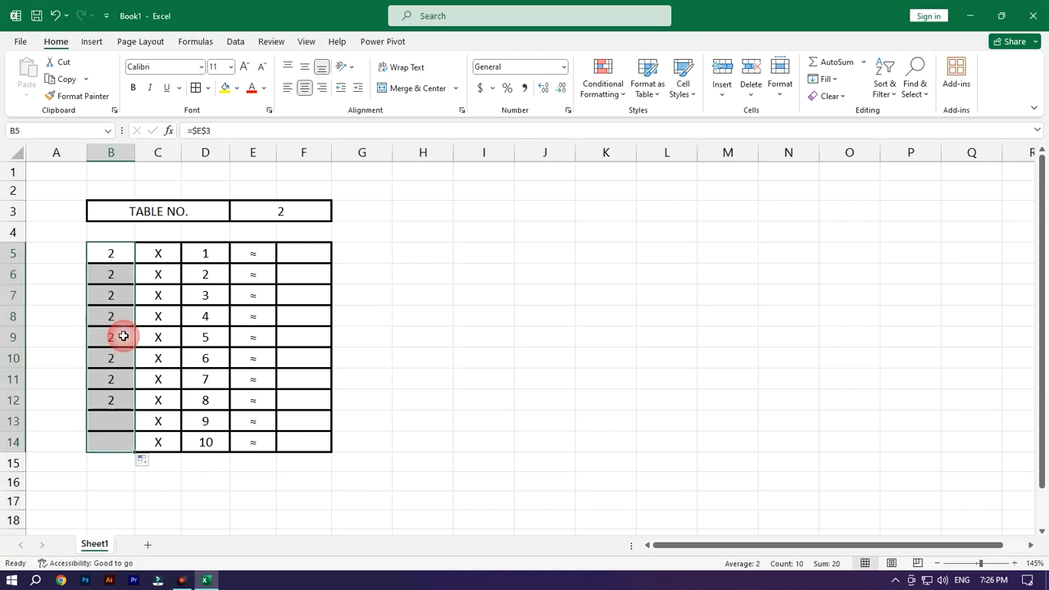
click(118, 275)
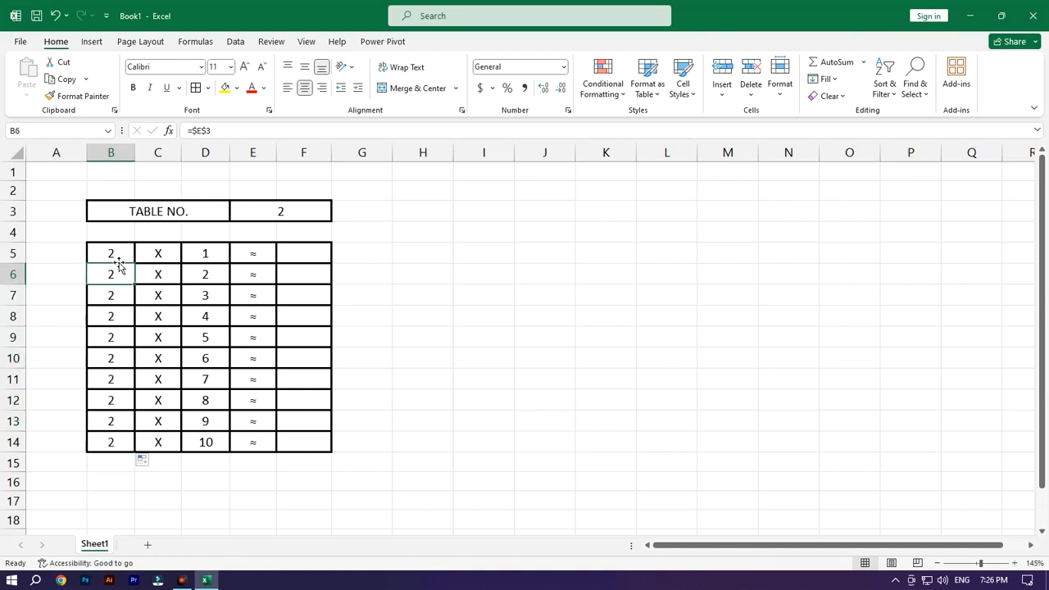
click(114, 293)
click(118, 315)
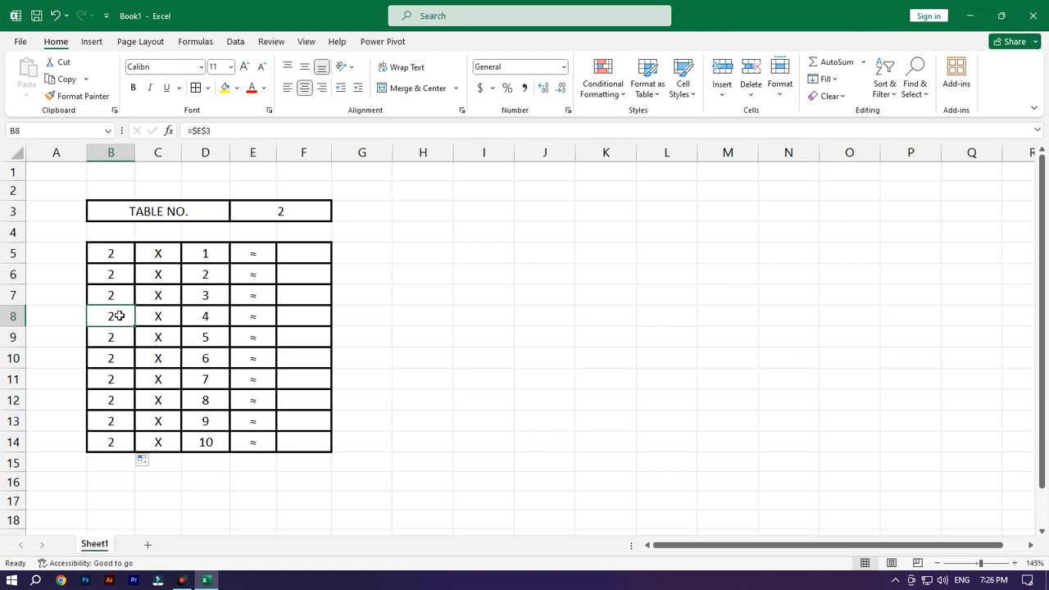
click(125, 259)
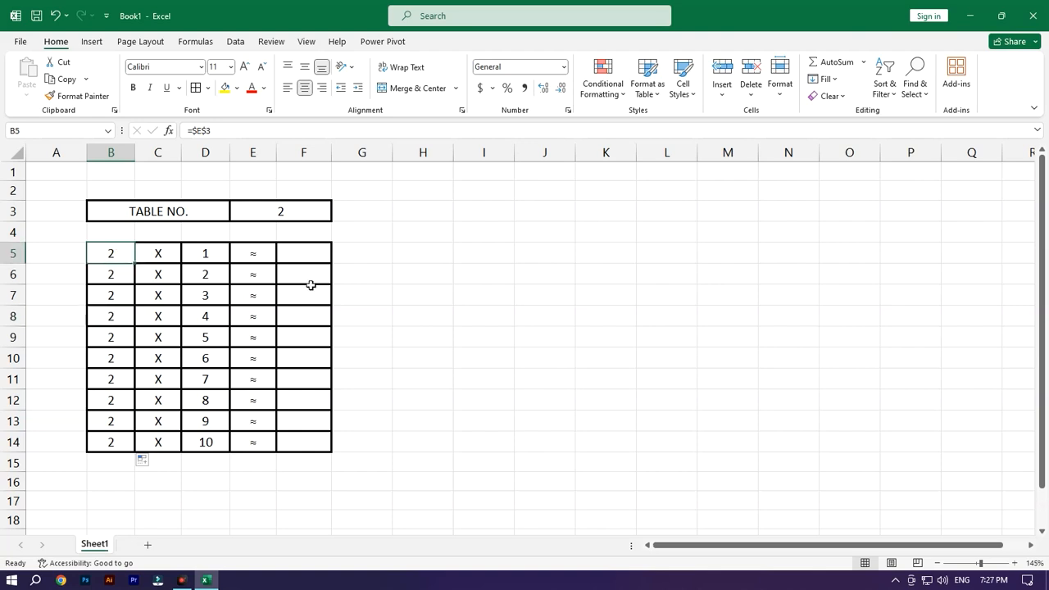
- Enter the formula =B5*D5 in cell F5 to calculate the first product
click(300, 254)
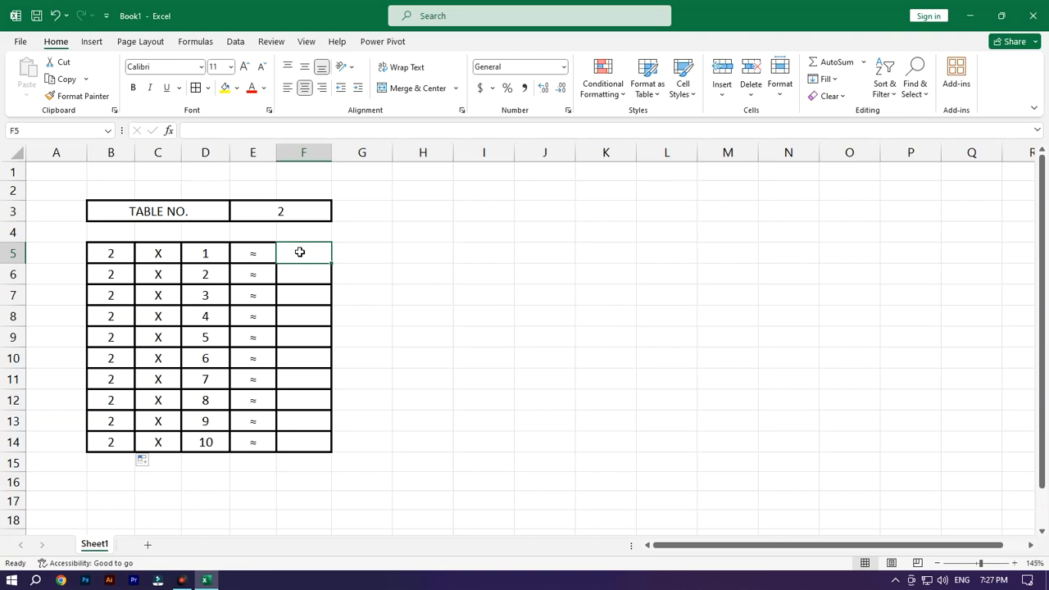
text(=)
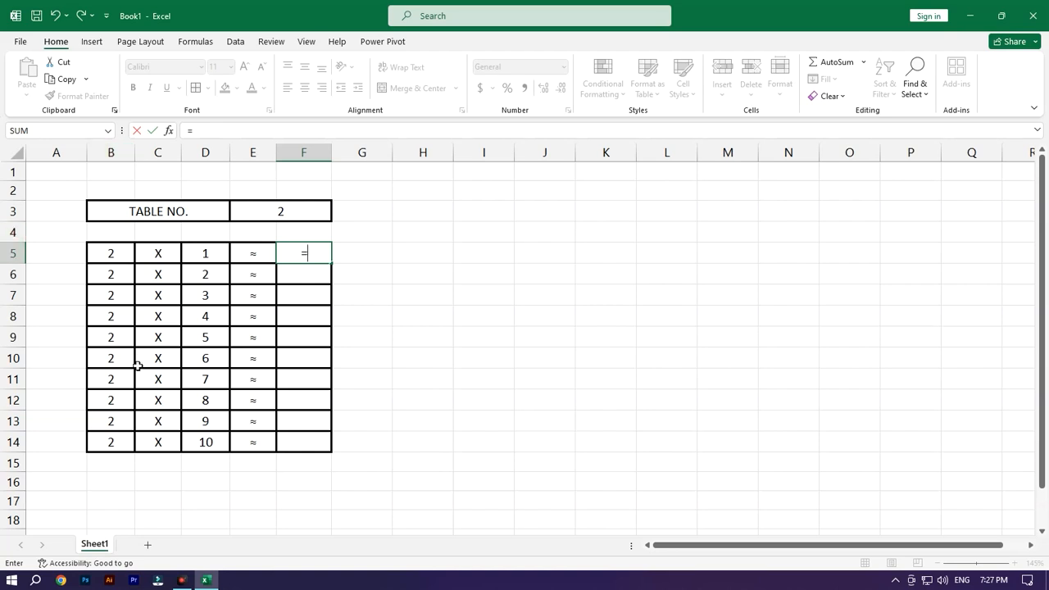
text(B)
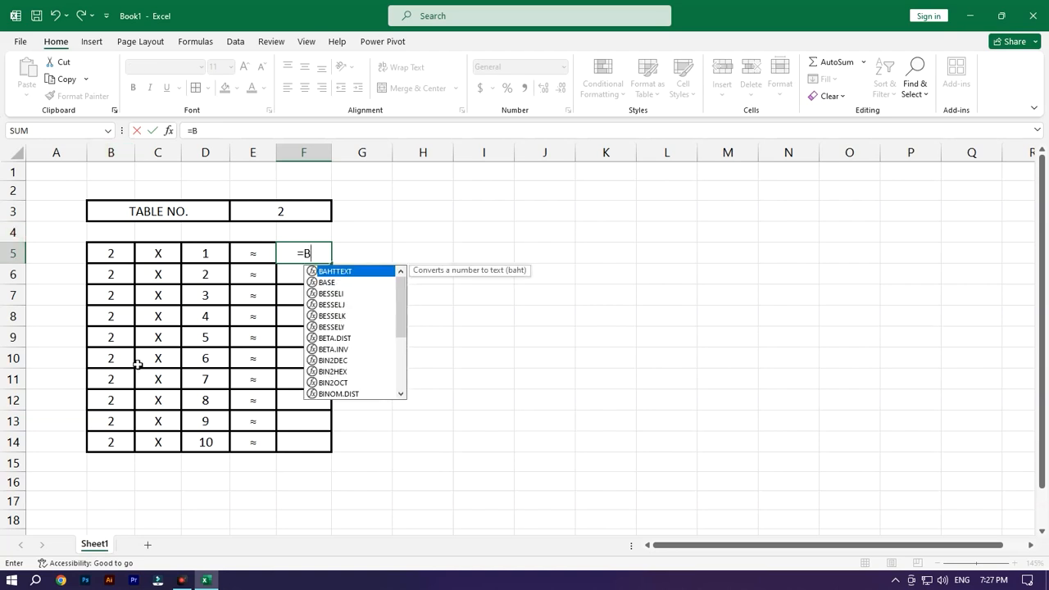
text(5)
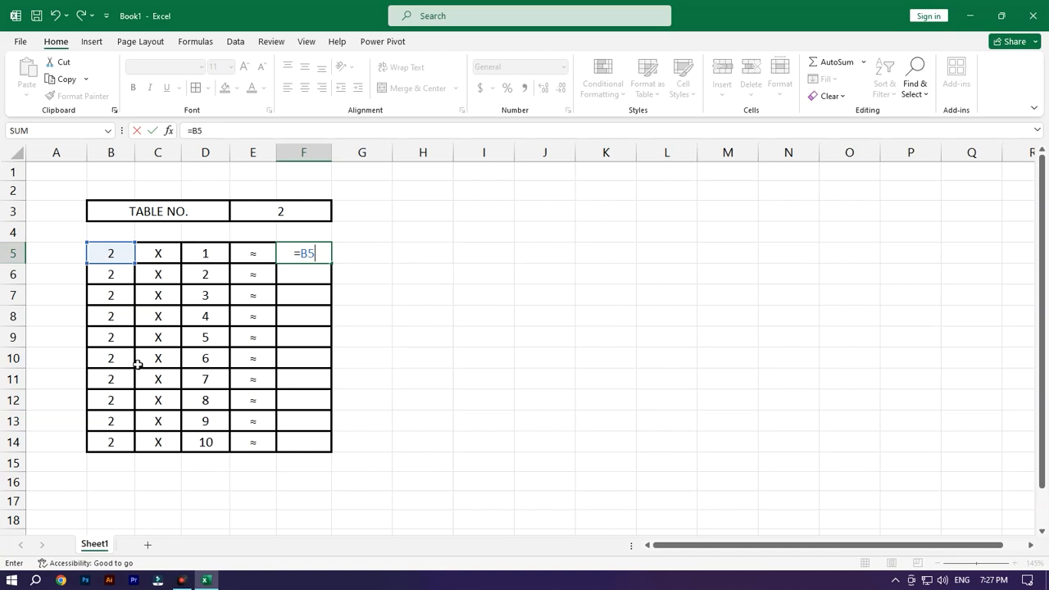
text(*)
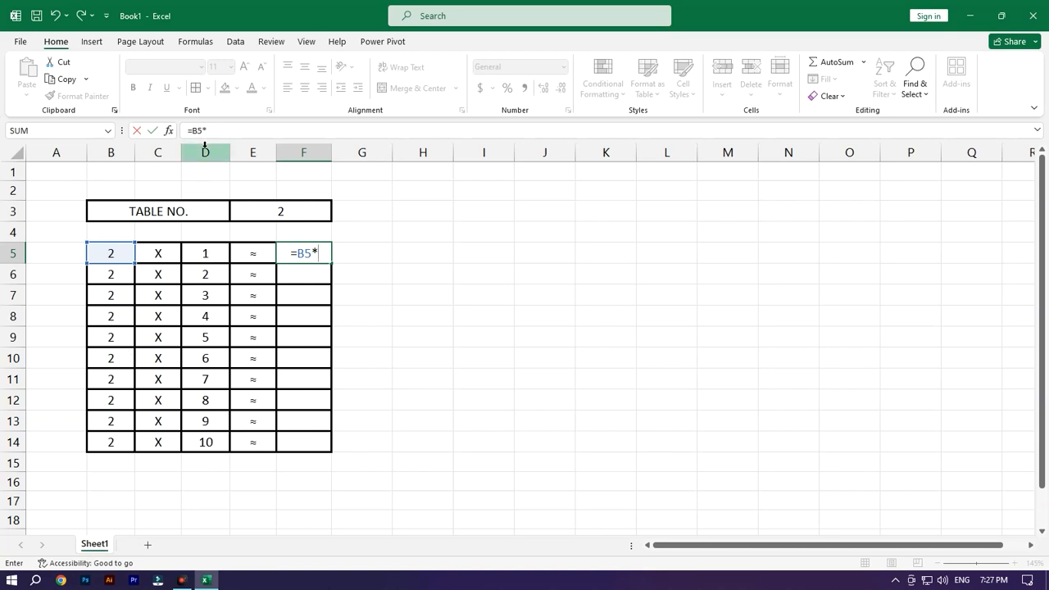
text(D)
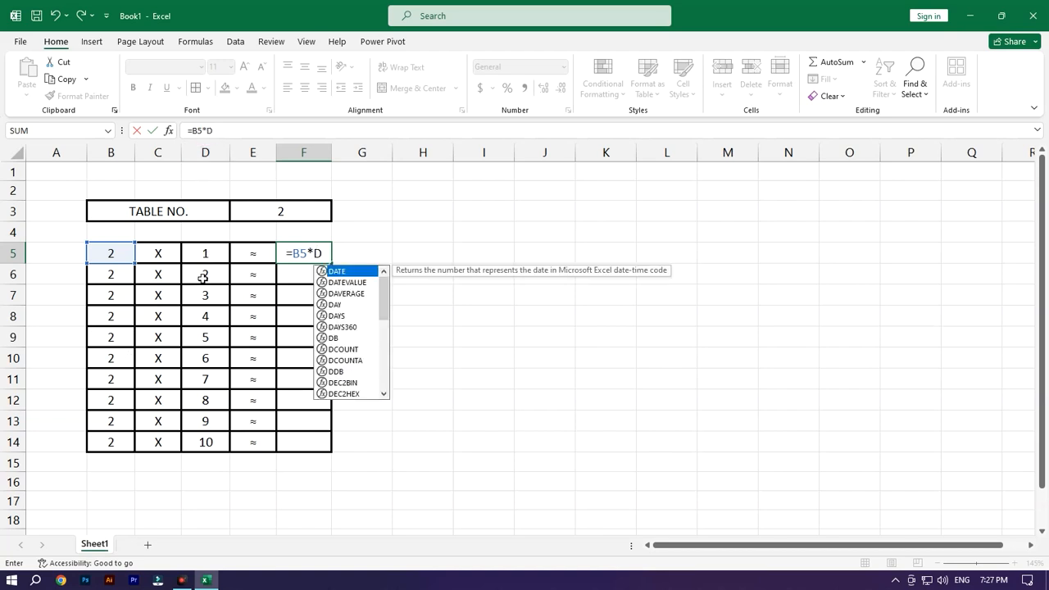
text(5)
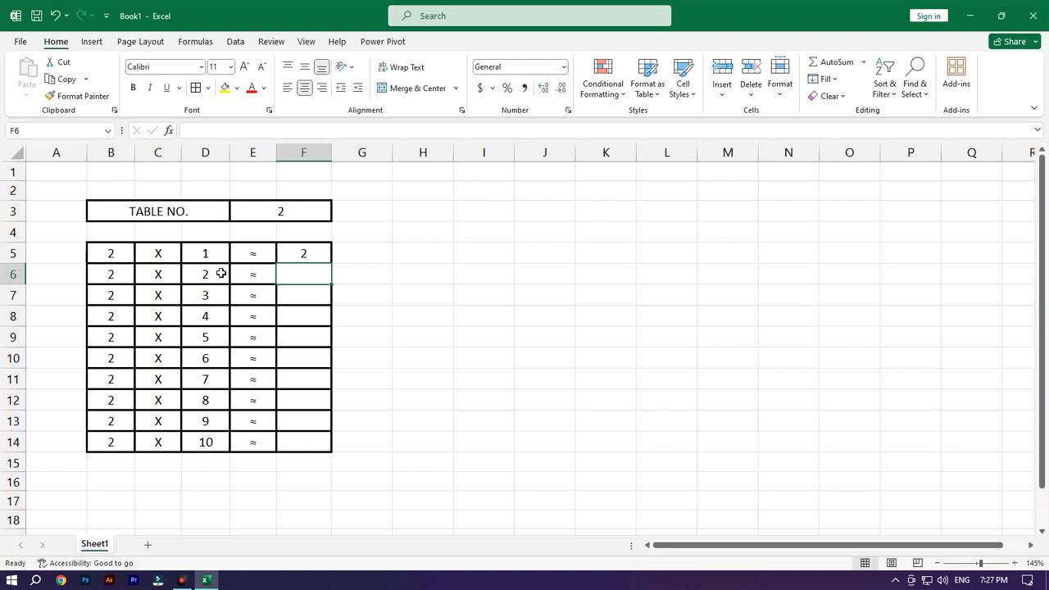
- Fill the product formula in F5 down through F14
click(308, 254)
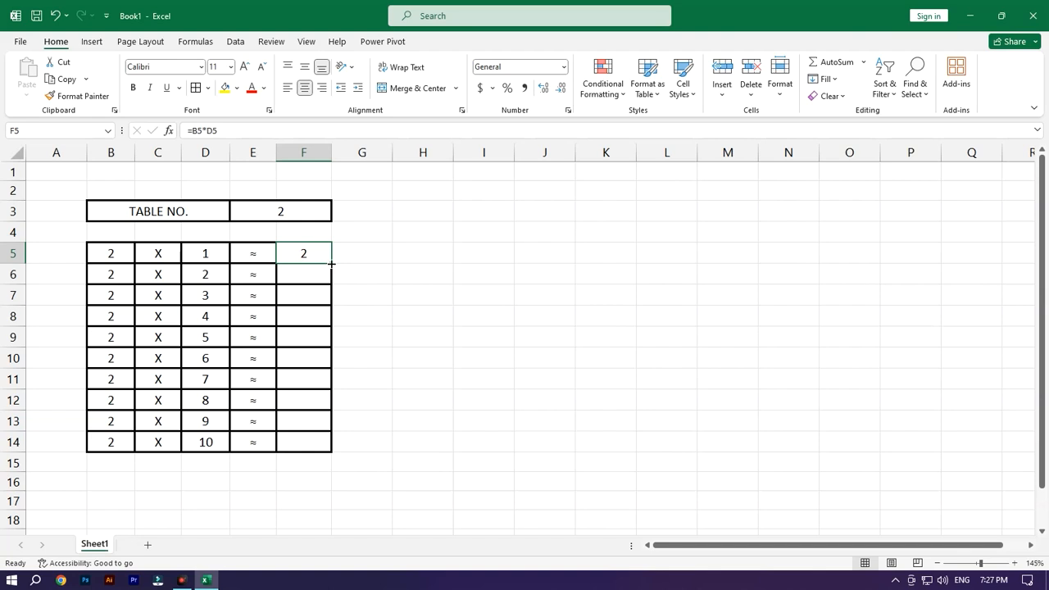
drag(332, 264, 337, 445)
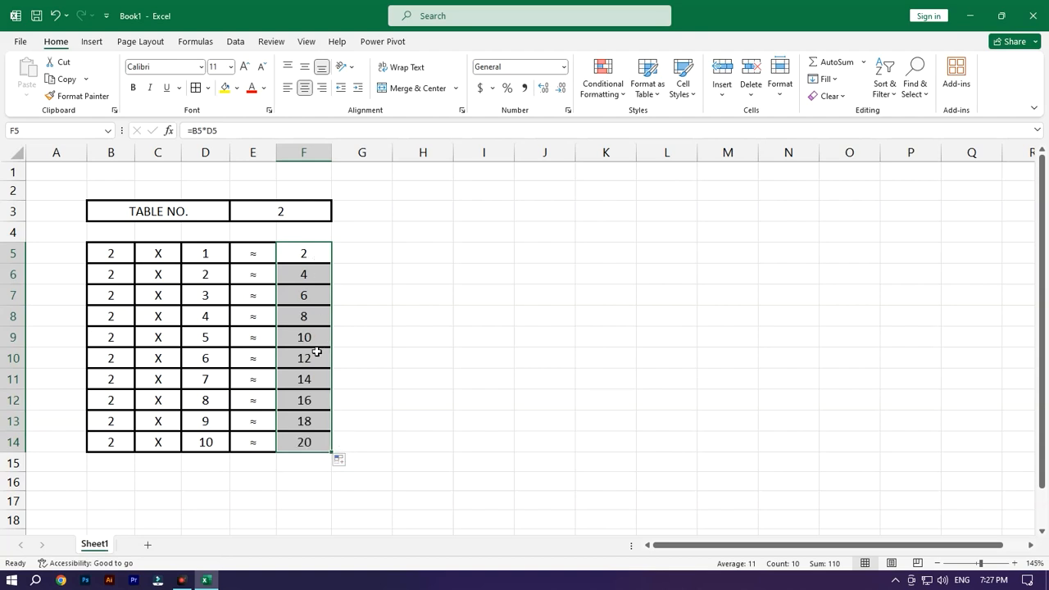
click(372, 292)
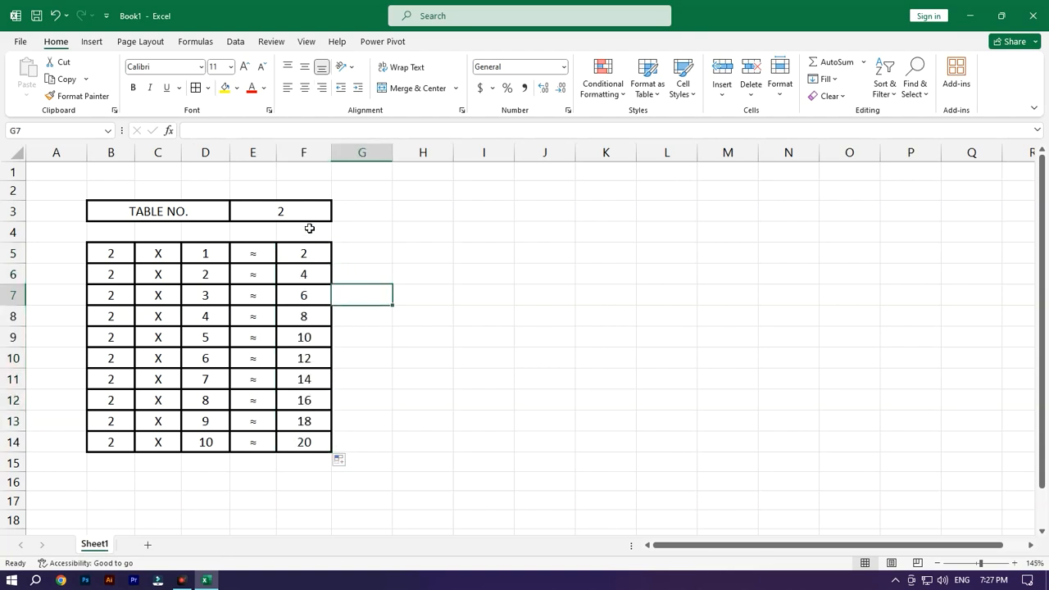
- Test the multiplication table by entering 3 and 12 in turn as the table number in cell E3
click(280, 213)
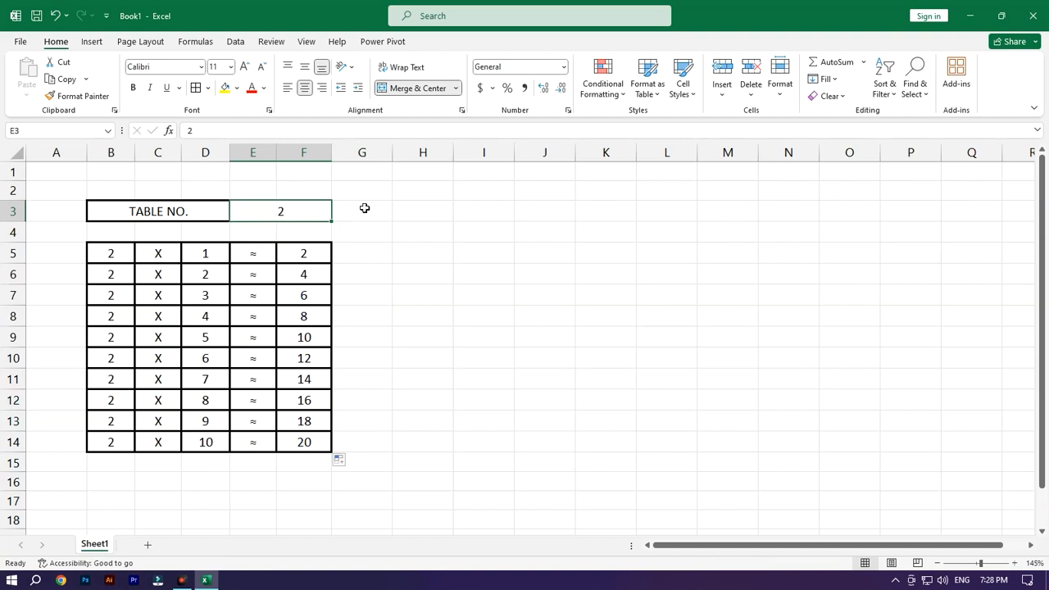
text(3)
key(Return)
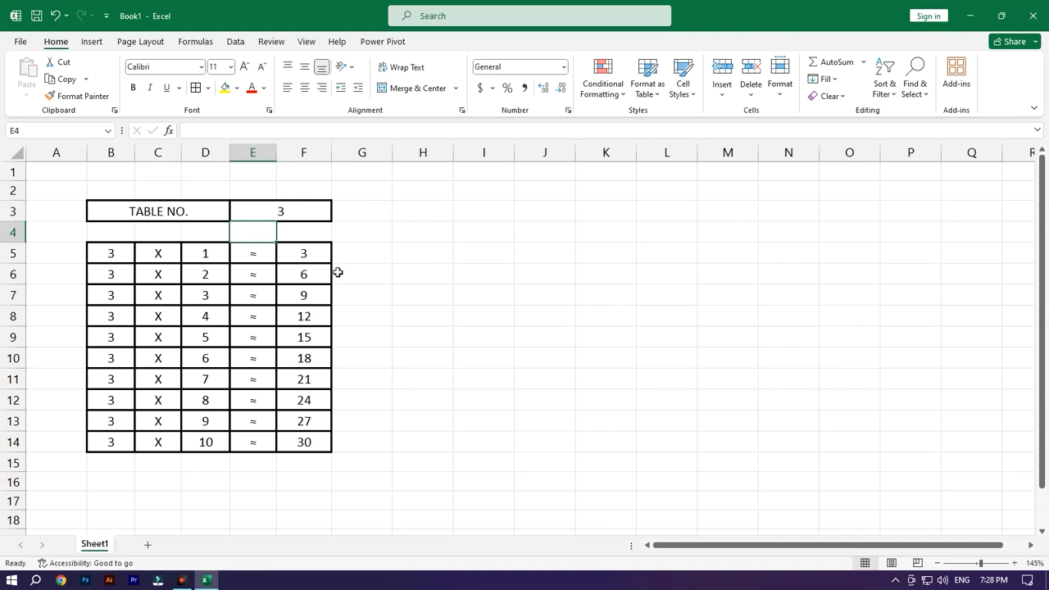
click(275, 211)
text(12)
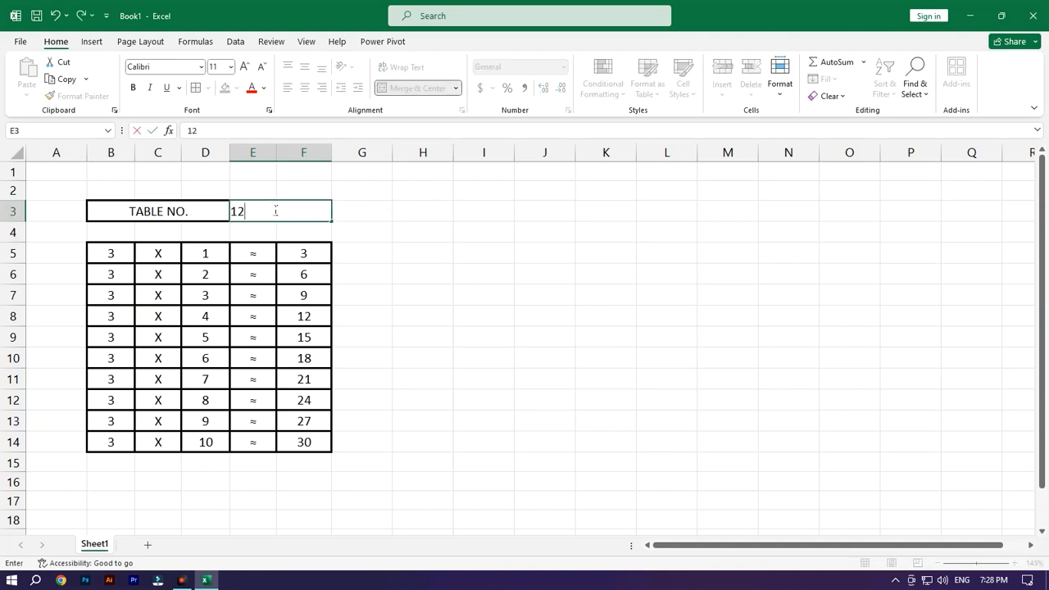
key(Return)
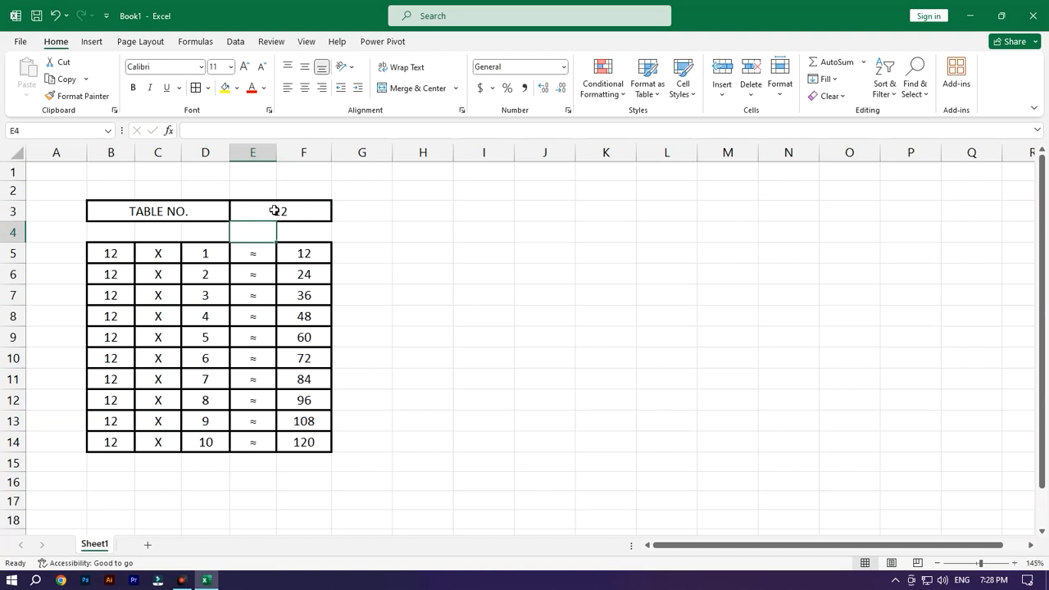
- Set the table number in cell E3 to 15
click(274, 211)
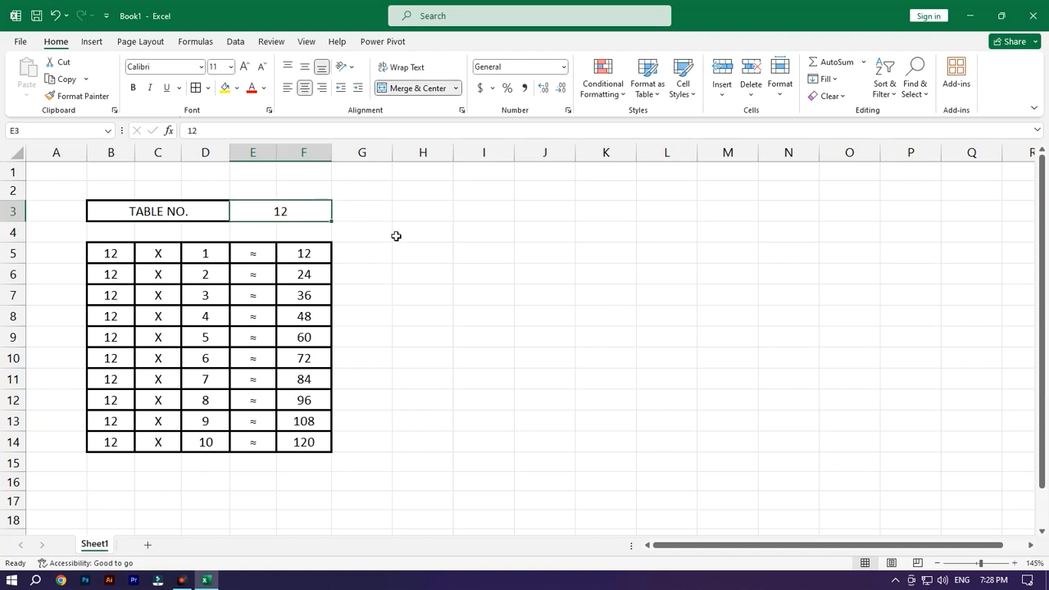
text(15)
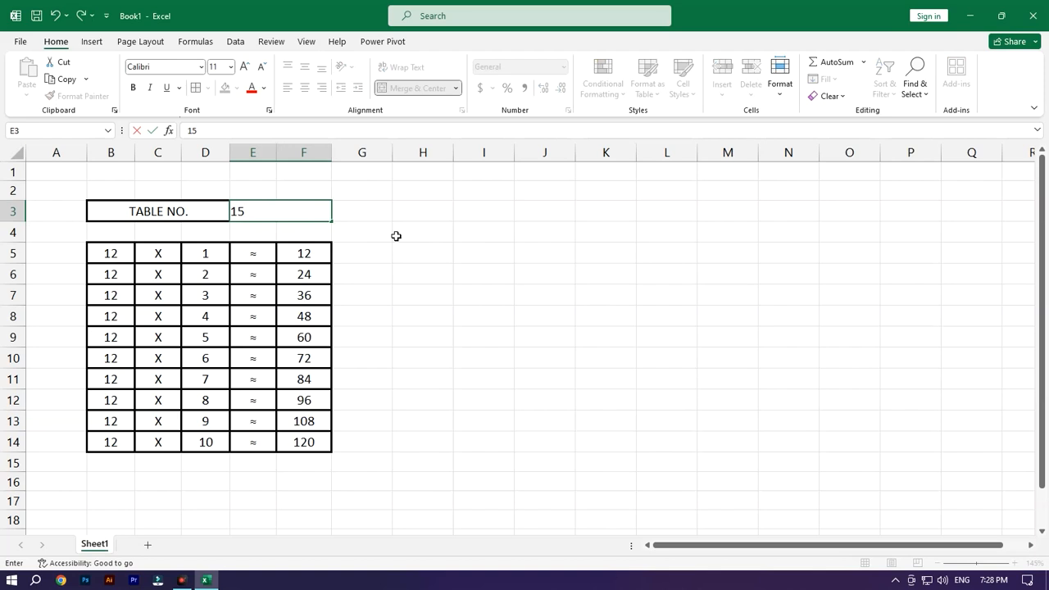
key(Return)
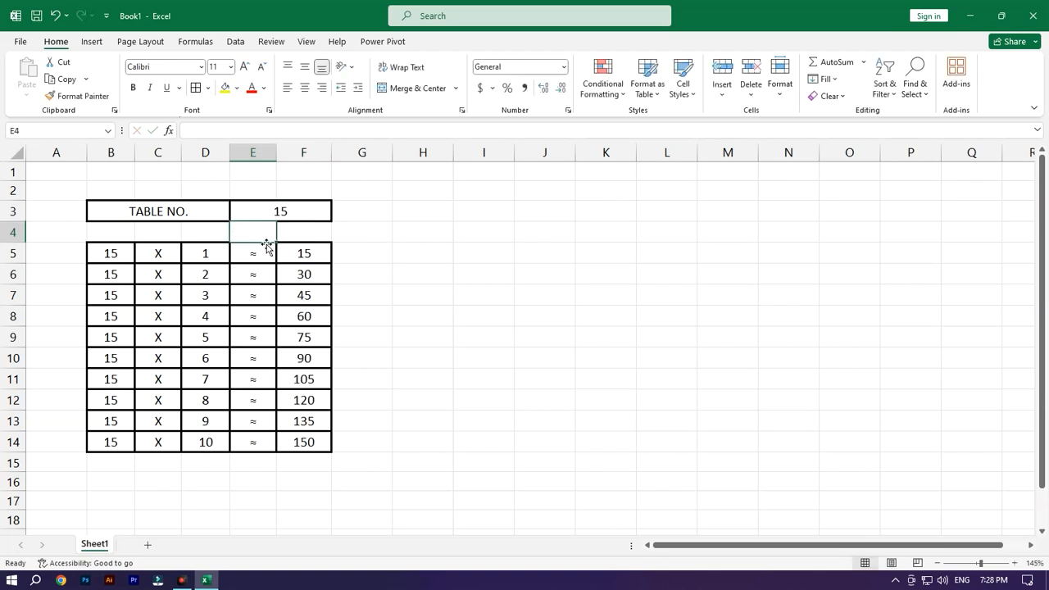
- Merge and center the cell range B1:F2 and enter the title TABLES
click(108, 175)
drag(108, 171, 292, 189)
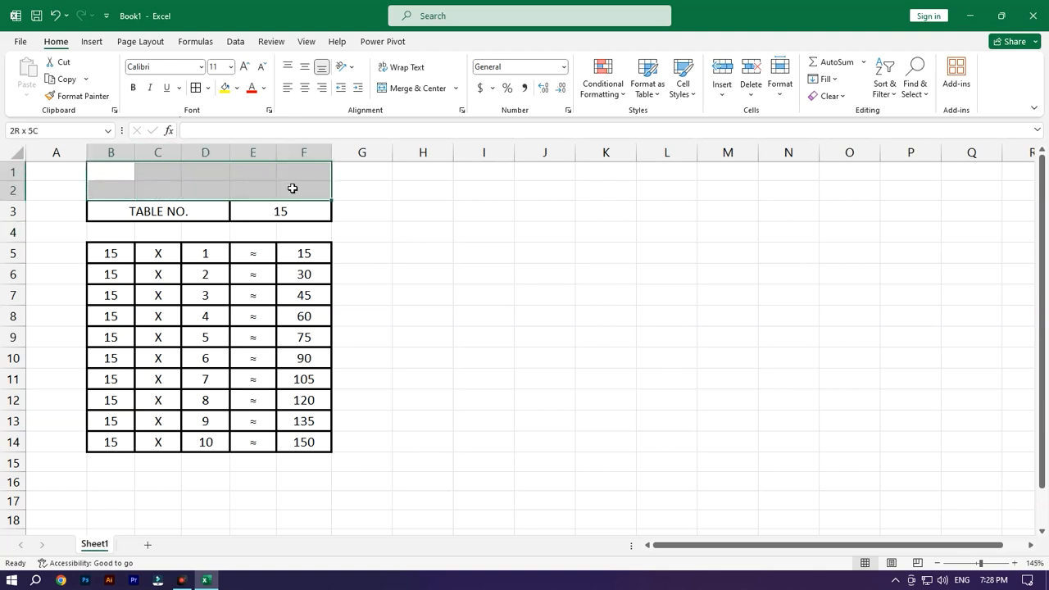
click(409, 90)
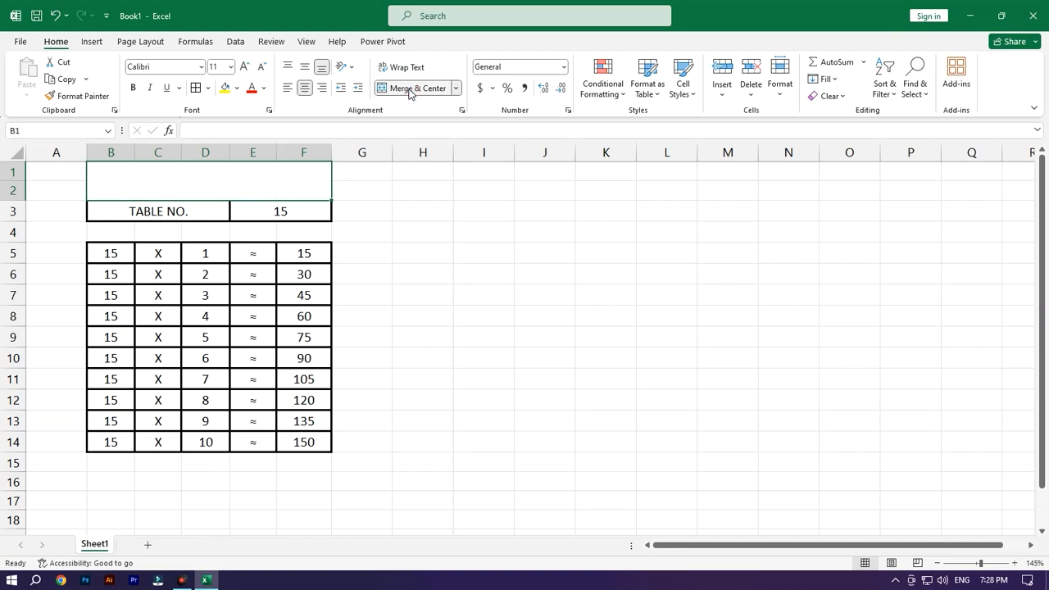
text(TABLES)
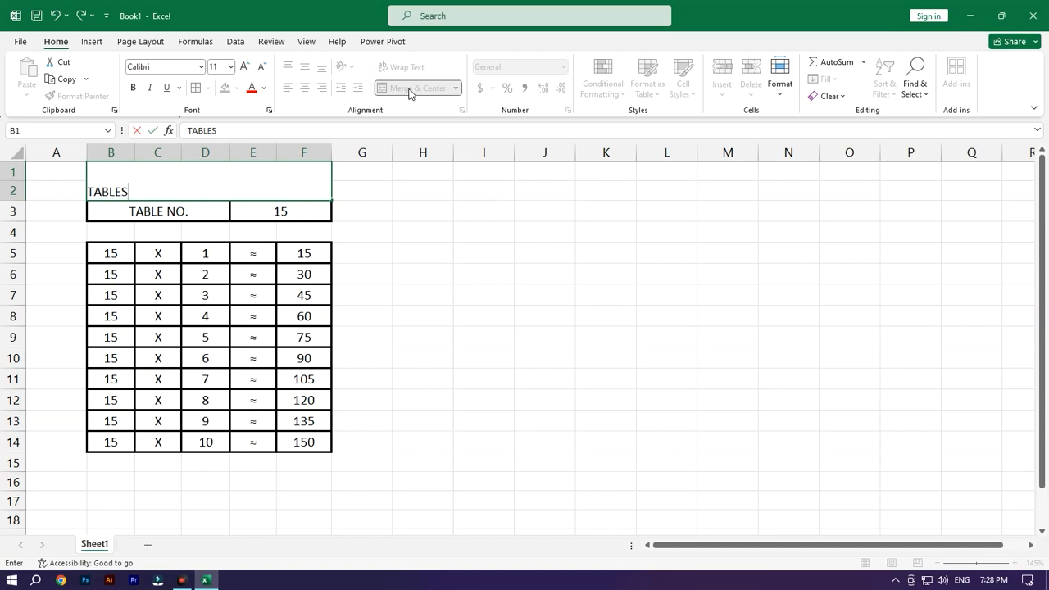
click(259, 228)
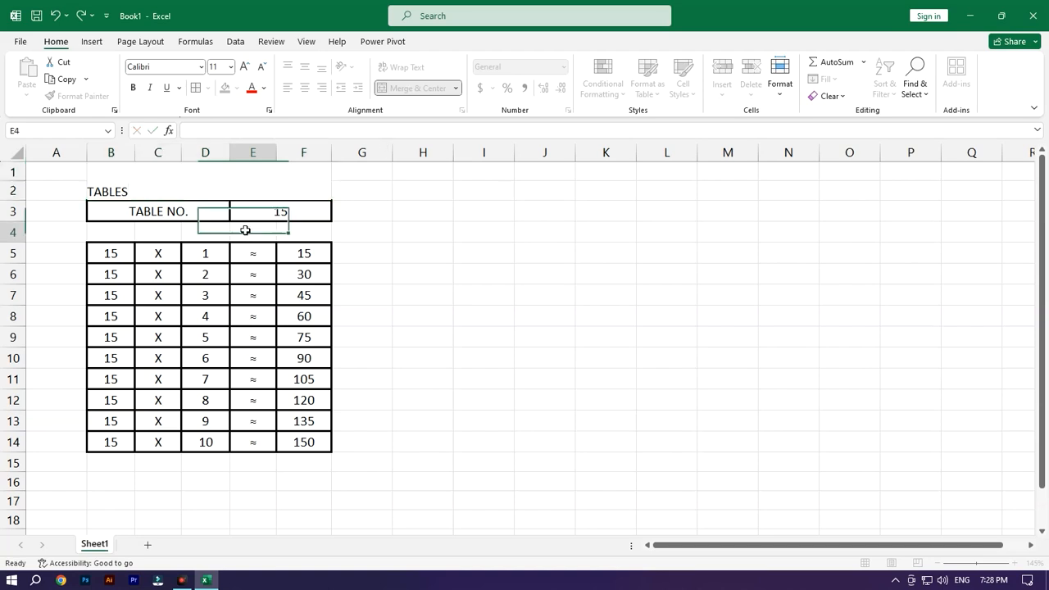
- Middle-align the TABLES title vertically and make it bold
click(202, 181)
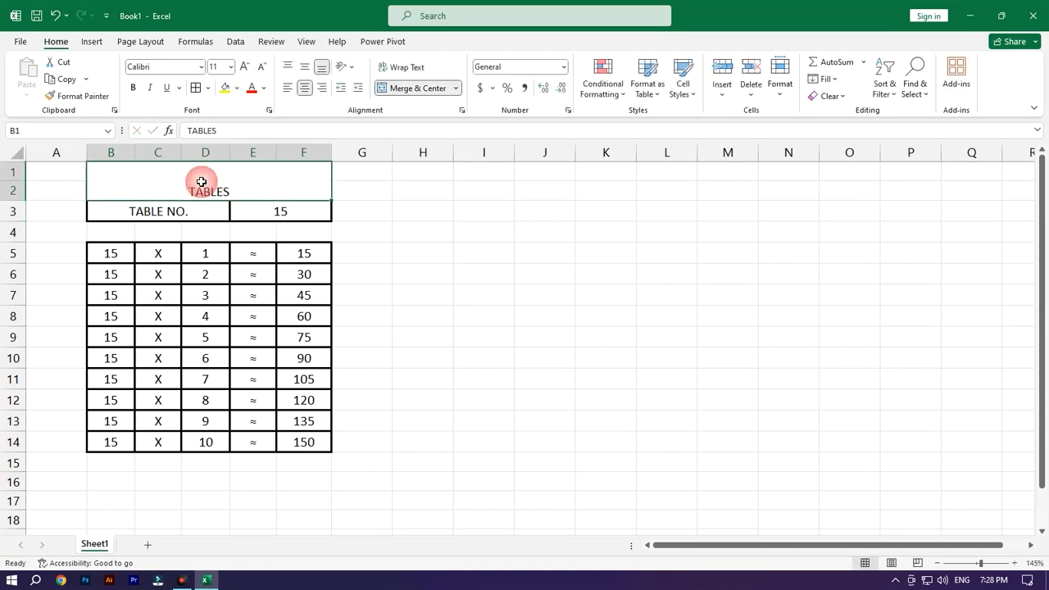
click(304, 68)
click(135, 92)
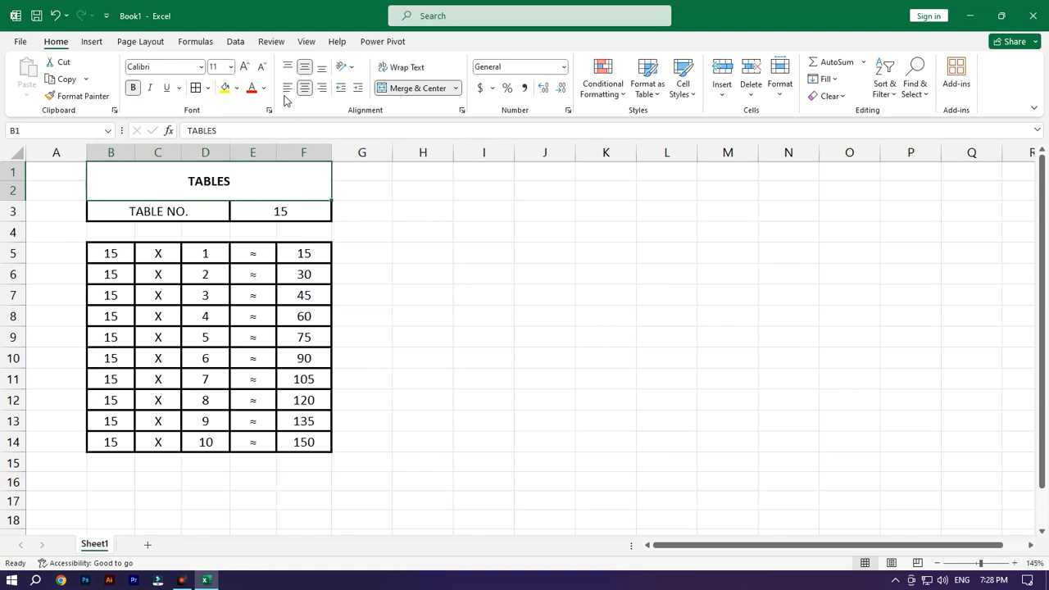
- Increase the font size of the TABLES title to 36
click(245, 67)
click(245, 67)
click(245, 67)
click(245, 67)
click(245, 67)
click(245, 68)
click(245, 67)
click(245, 67)
click(245, 67)
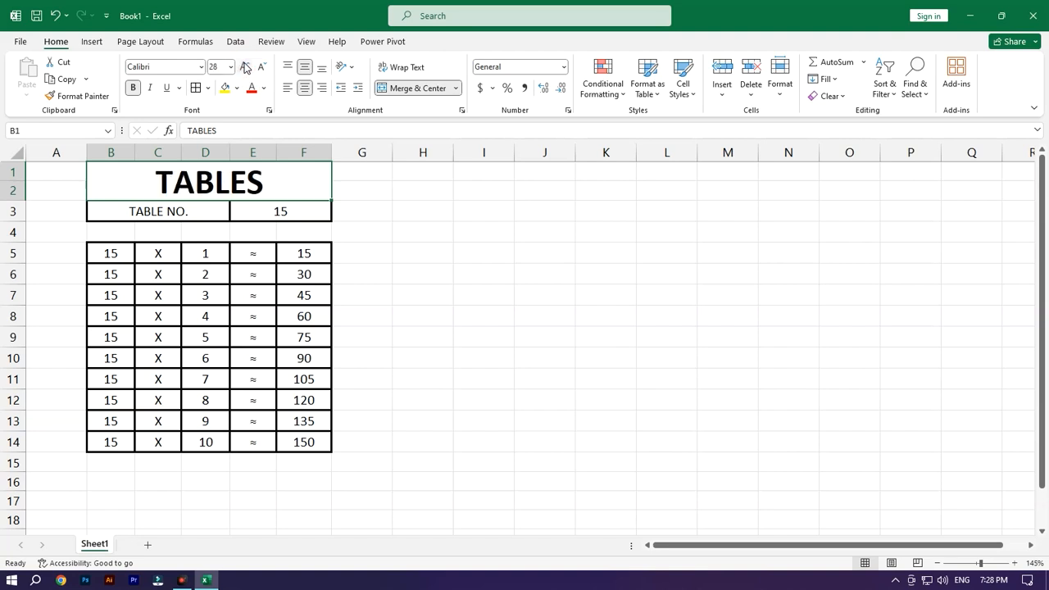
click(245, 67)
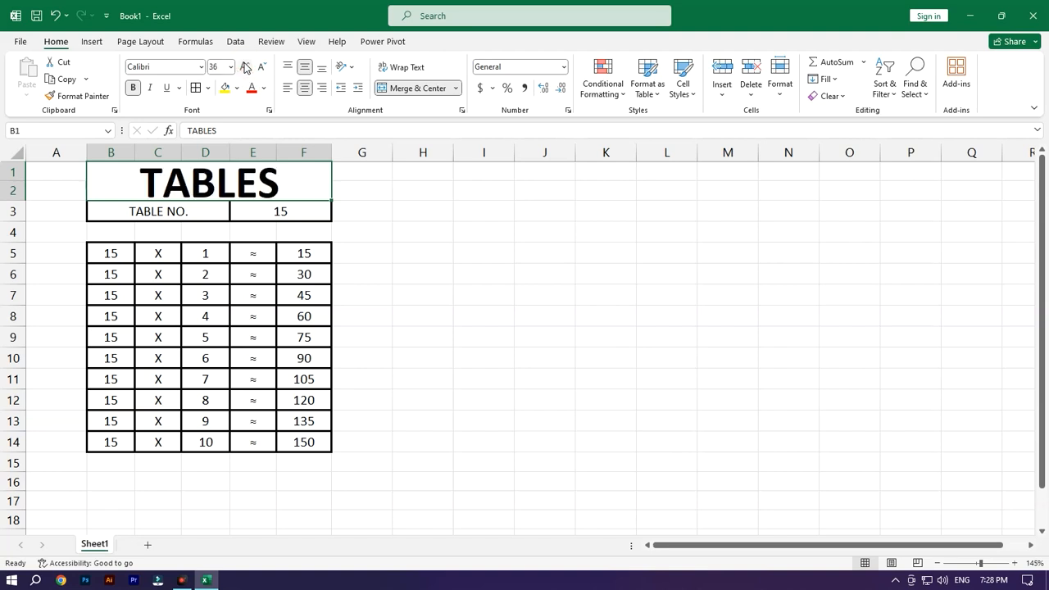
- Add a border around the merged TABLES title cell
click(196, 89)
click(349, 237)
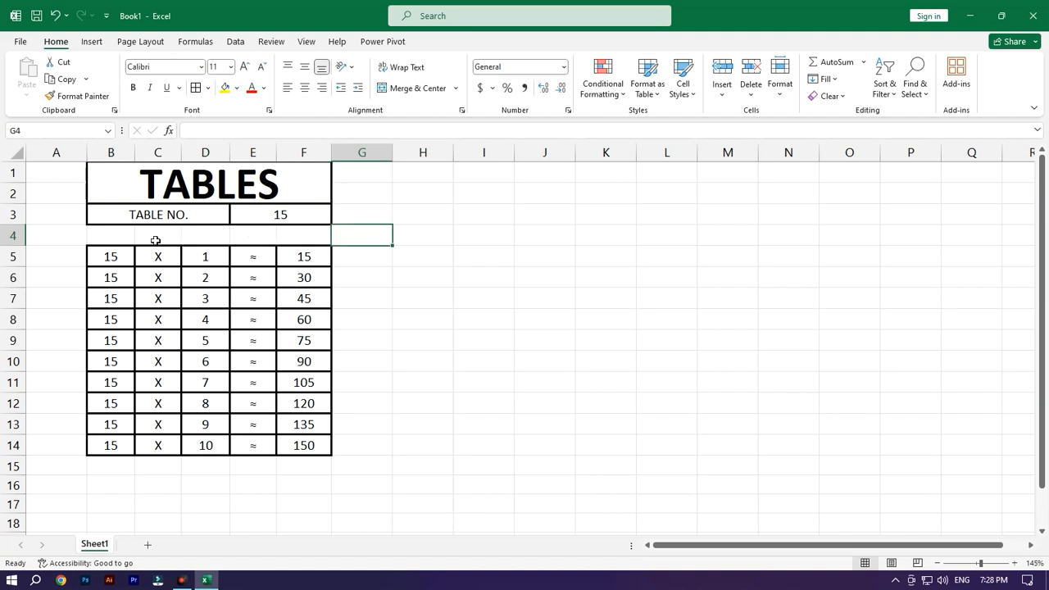
click(264, 238)
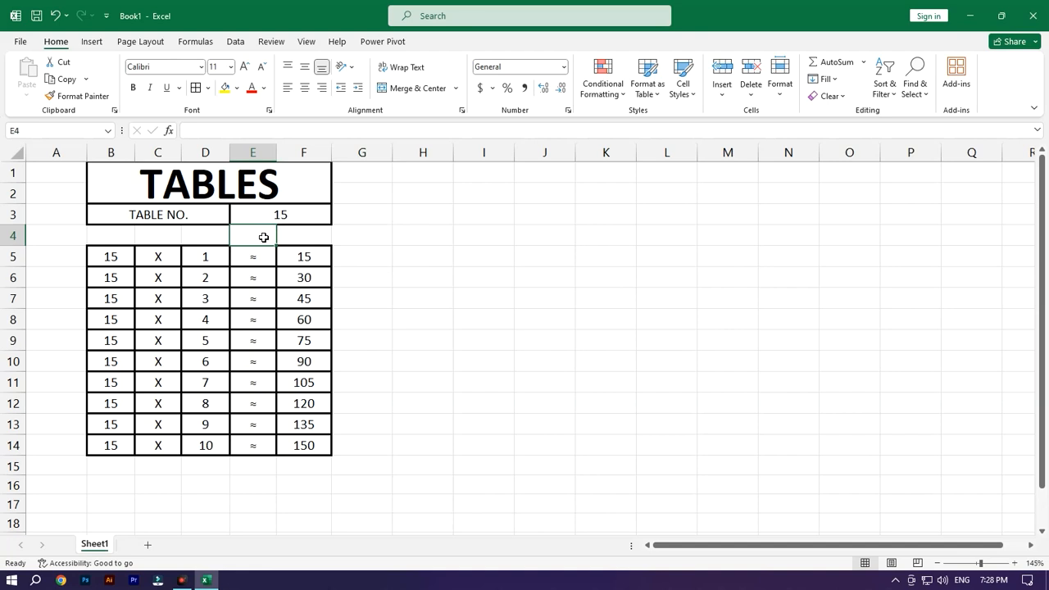